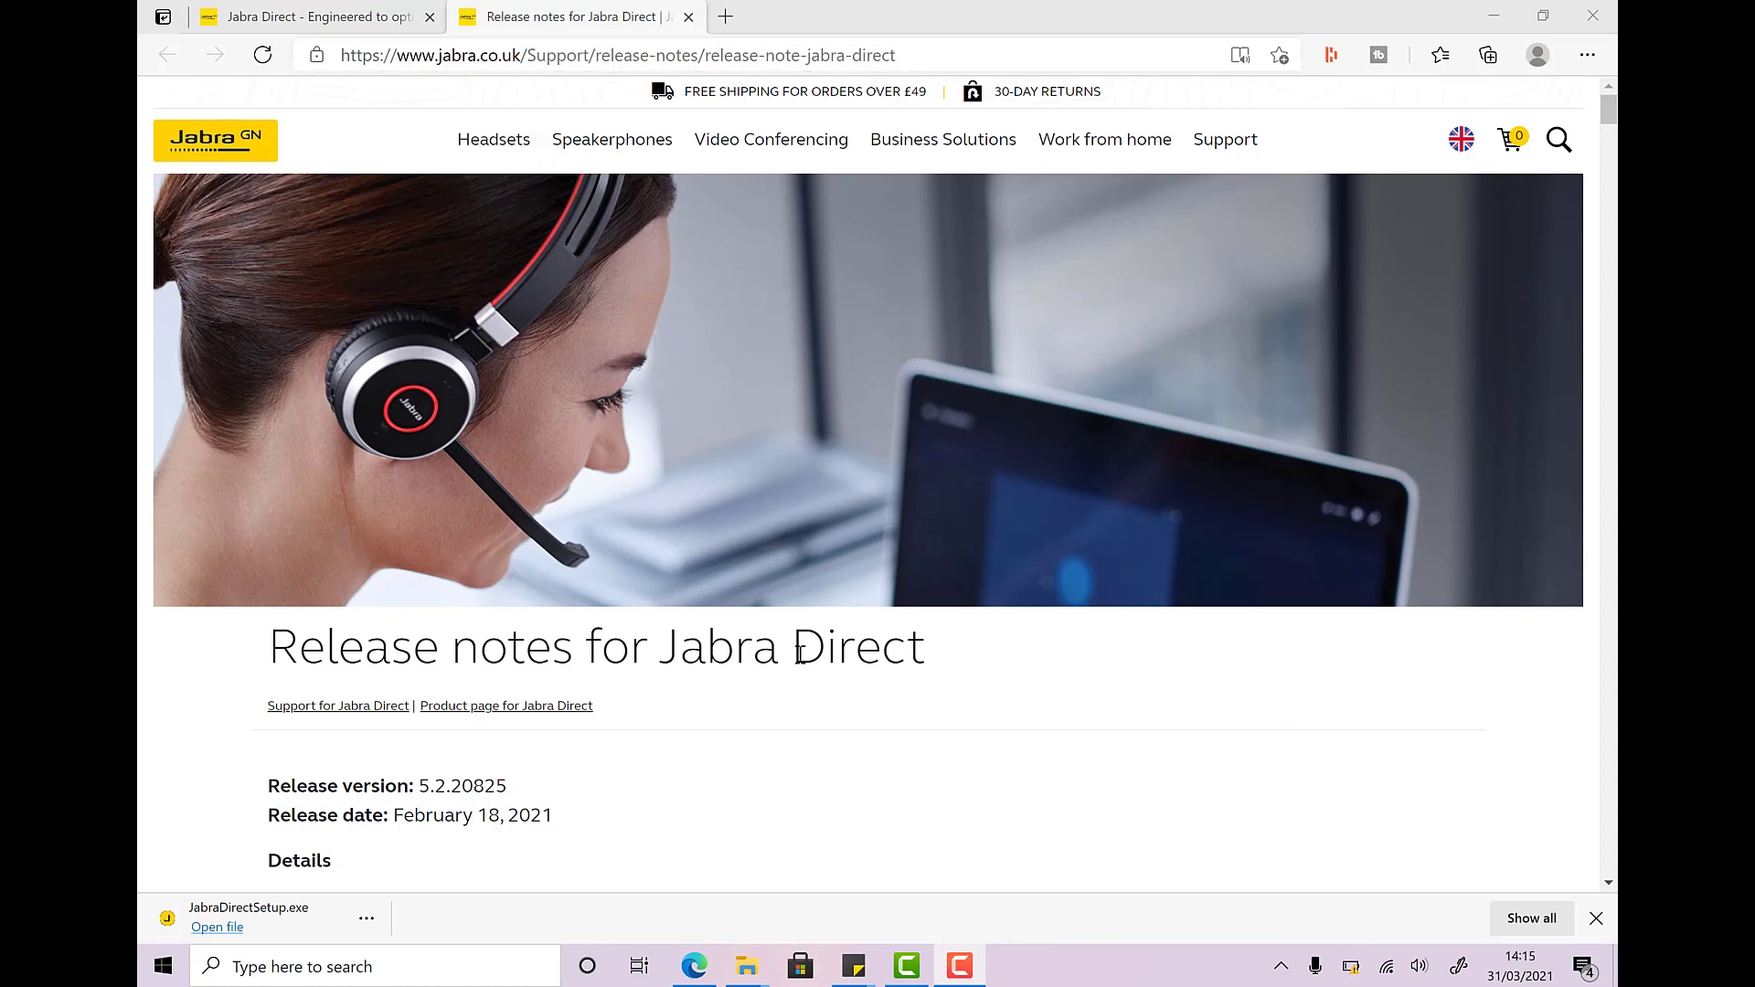
Scroll down the Jabra Direct release notes page
scroll(800, 652, "down", 4)
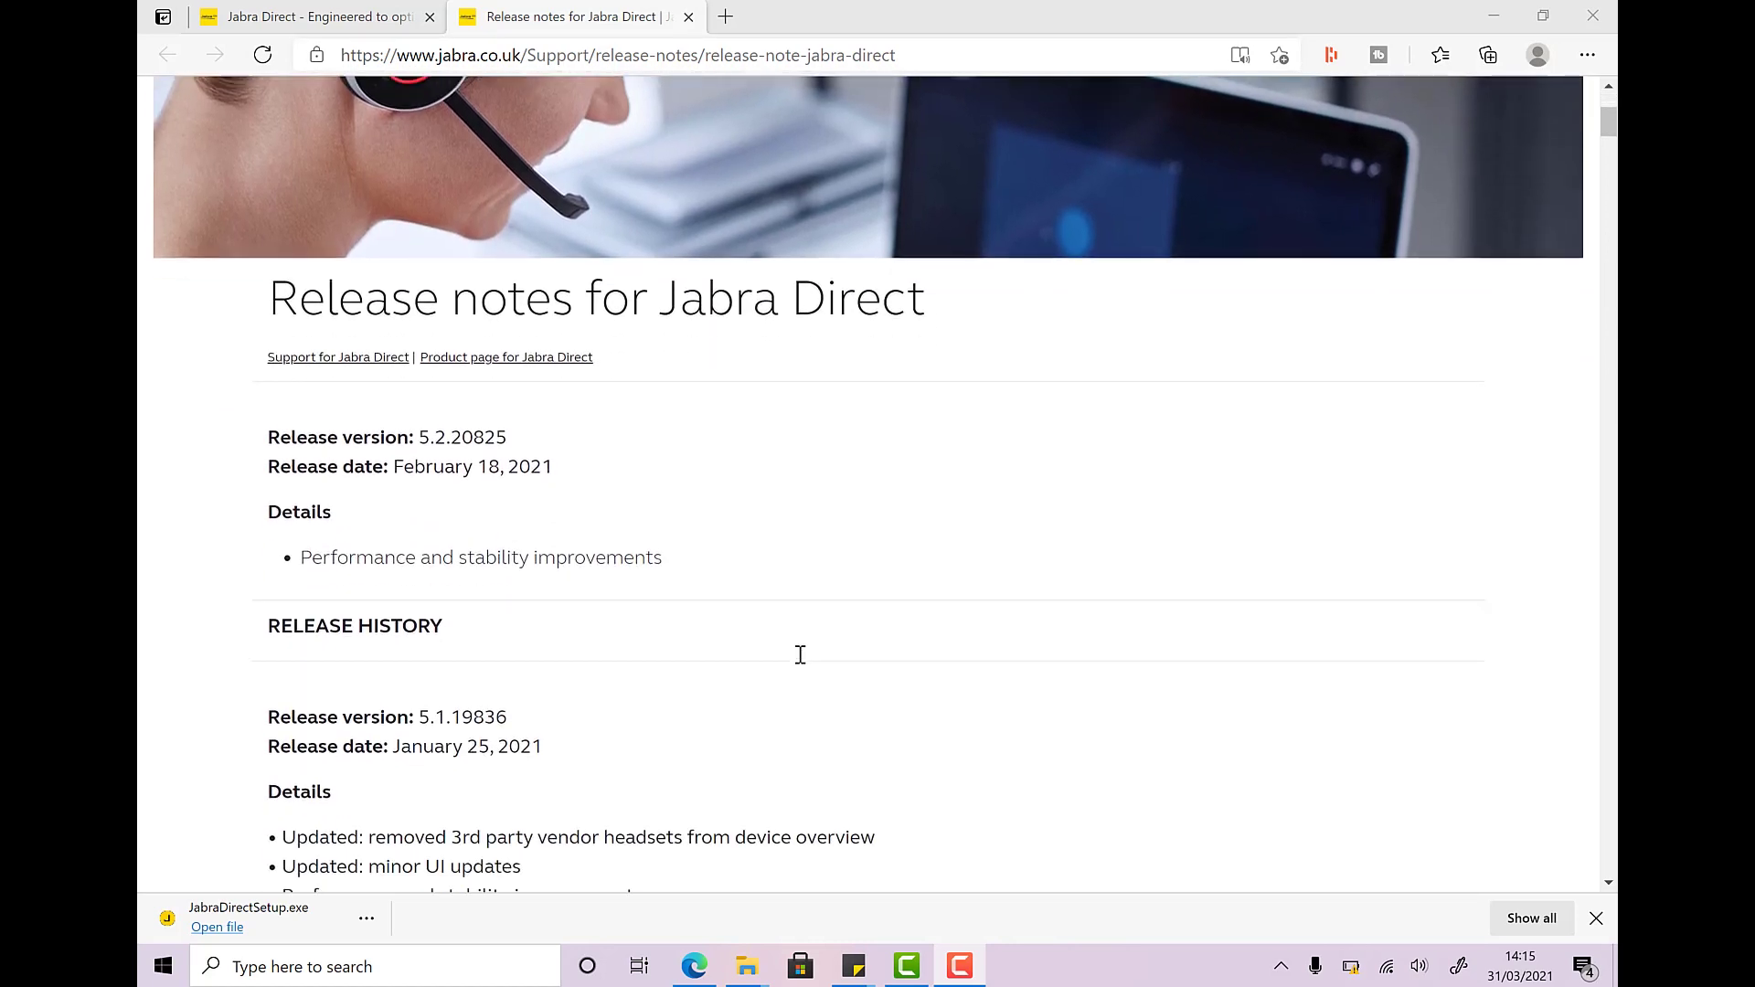
Scroll the release notes down to the Release History section
scroll(799, 654, "down", 2)
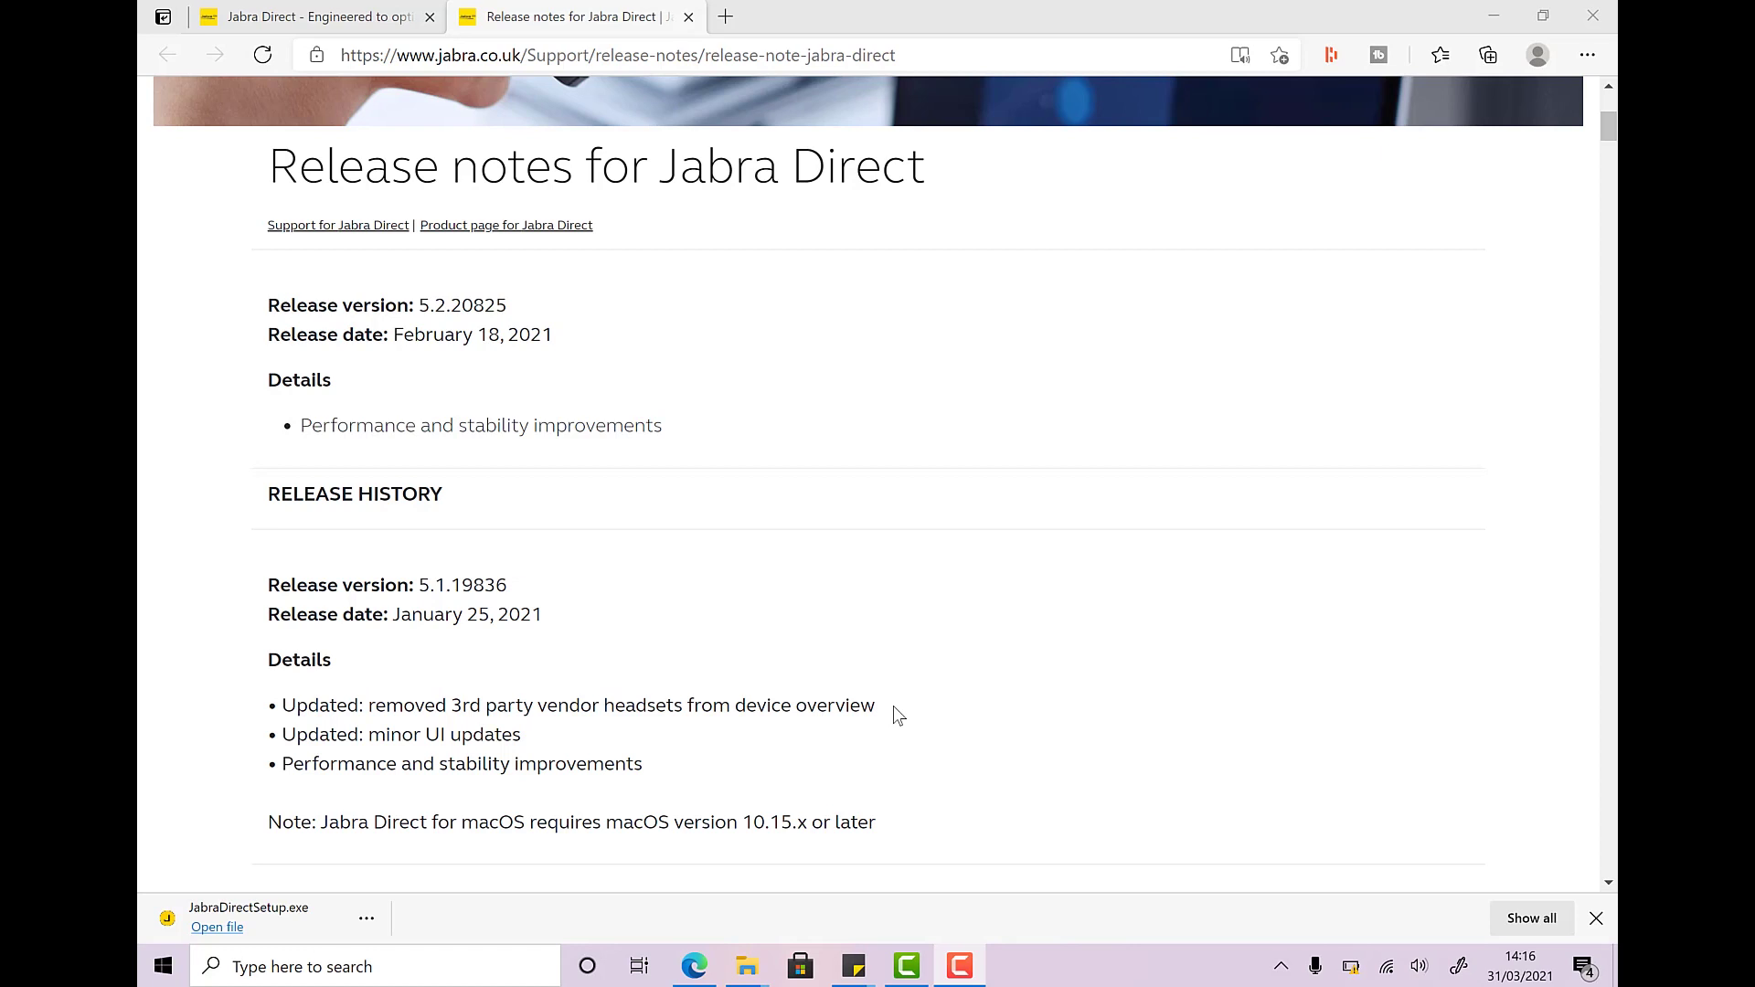
scroll(894, 707, "down", 2)
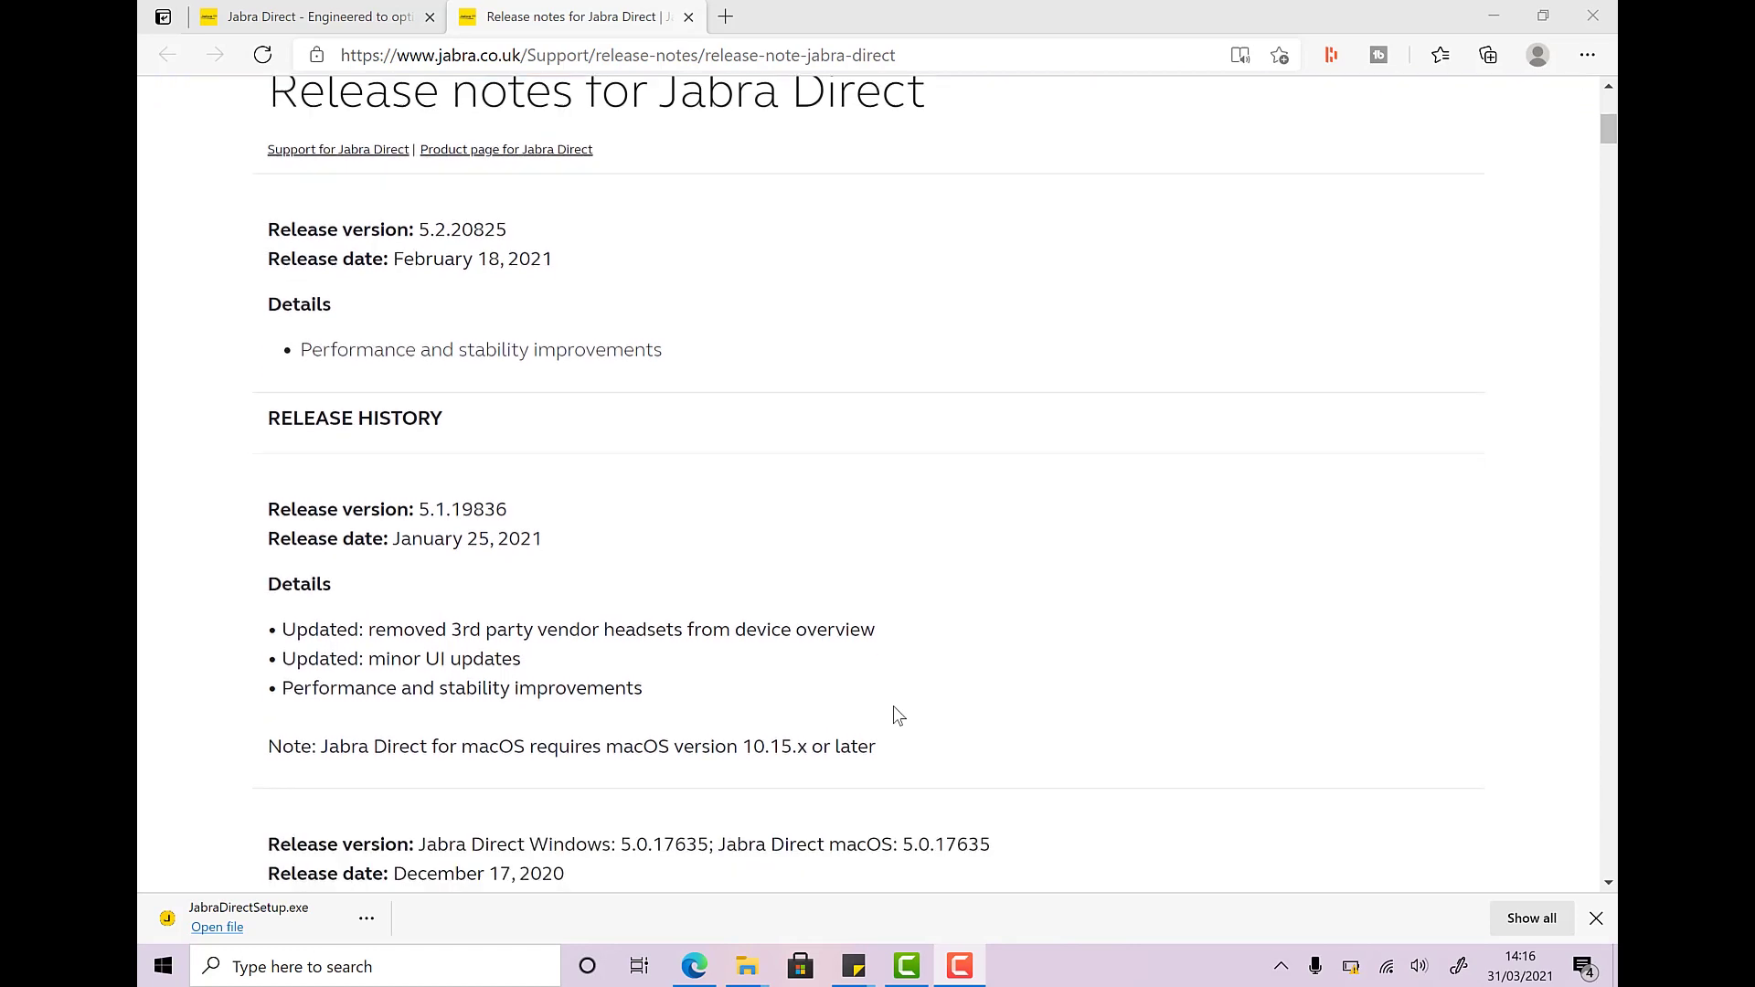
scroll(892, 706, "down", 1)
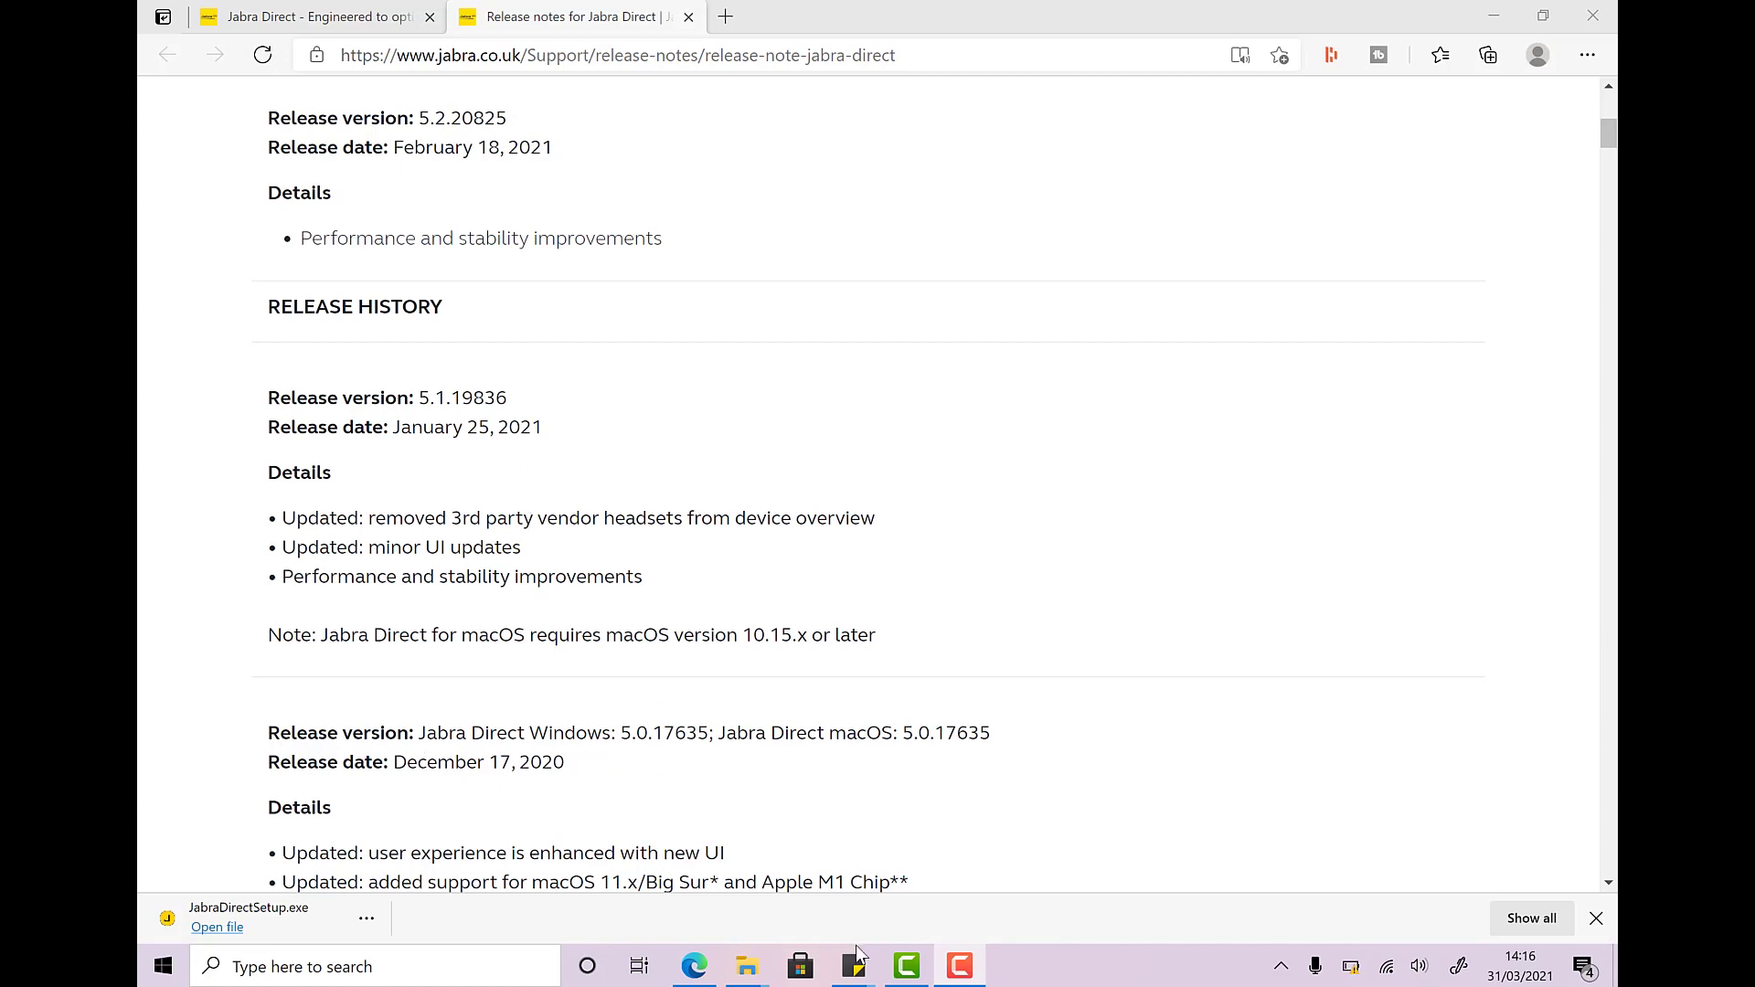
Download JabraDirectSetup.exe again from the sticky-note link, then return to the release notes
mouse_move(852, 965)
left_click(930, 848)
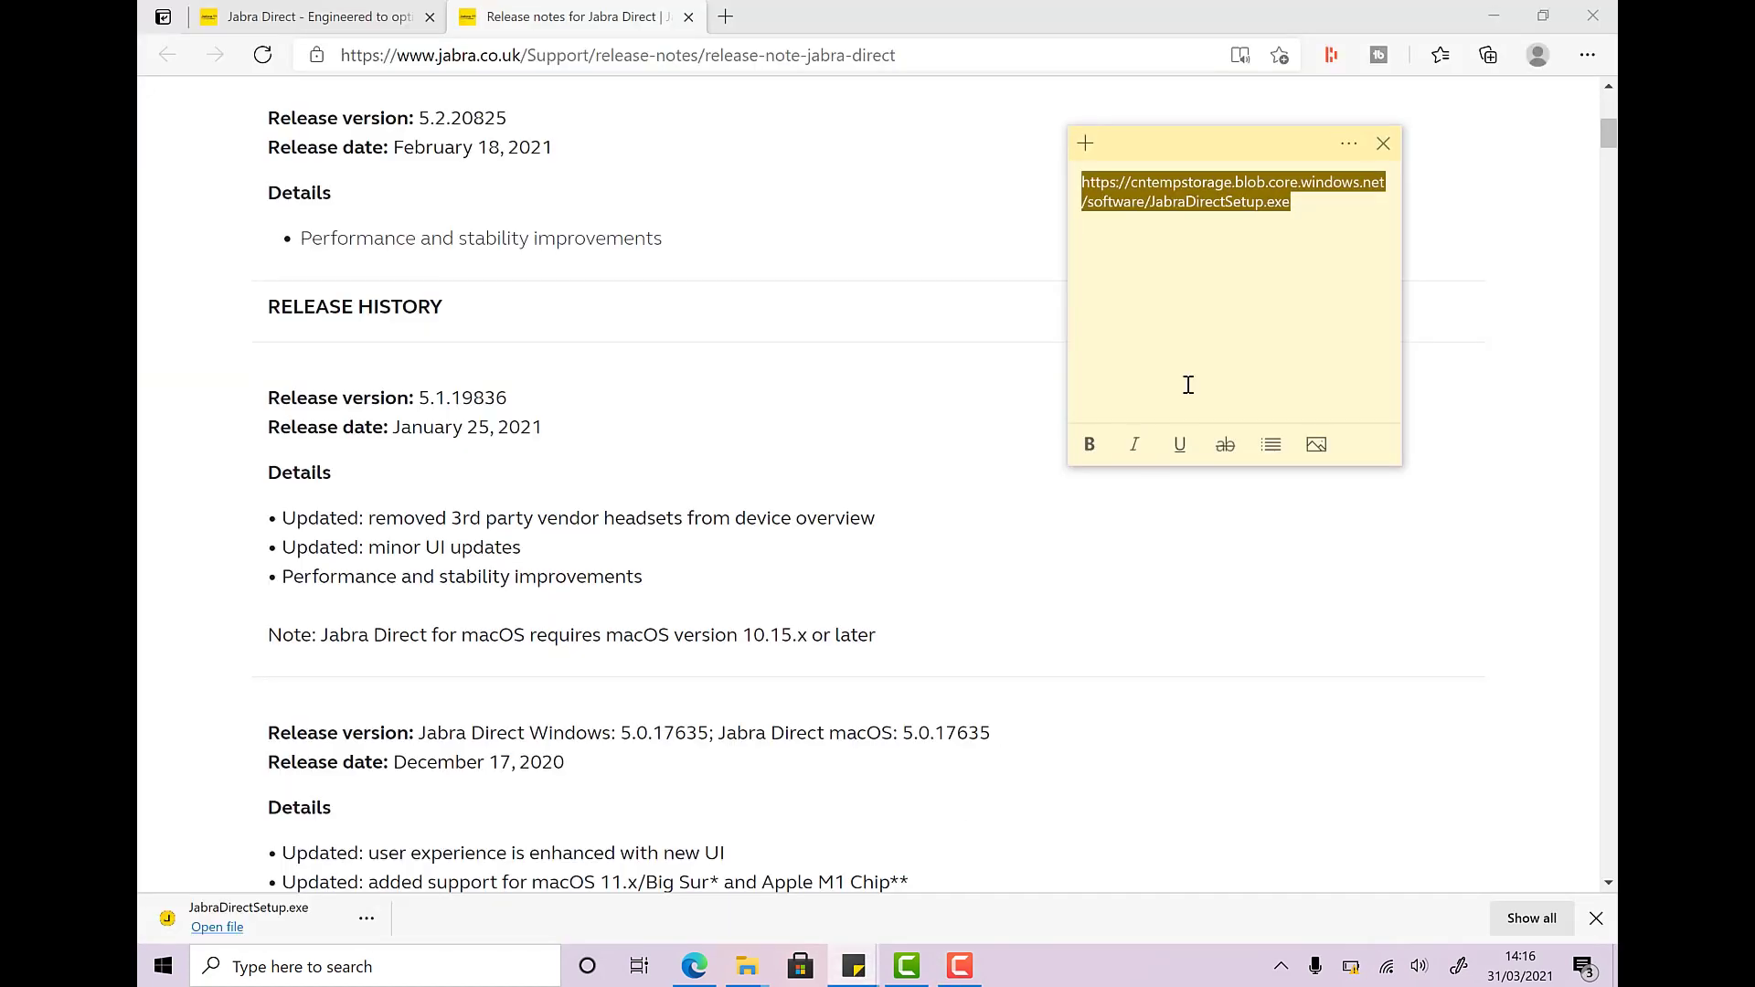
left_click(725, 16)
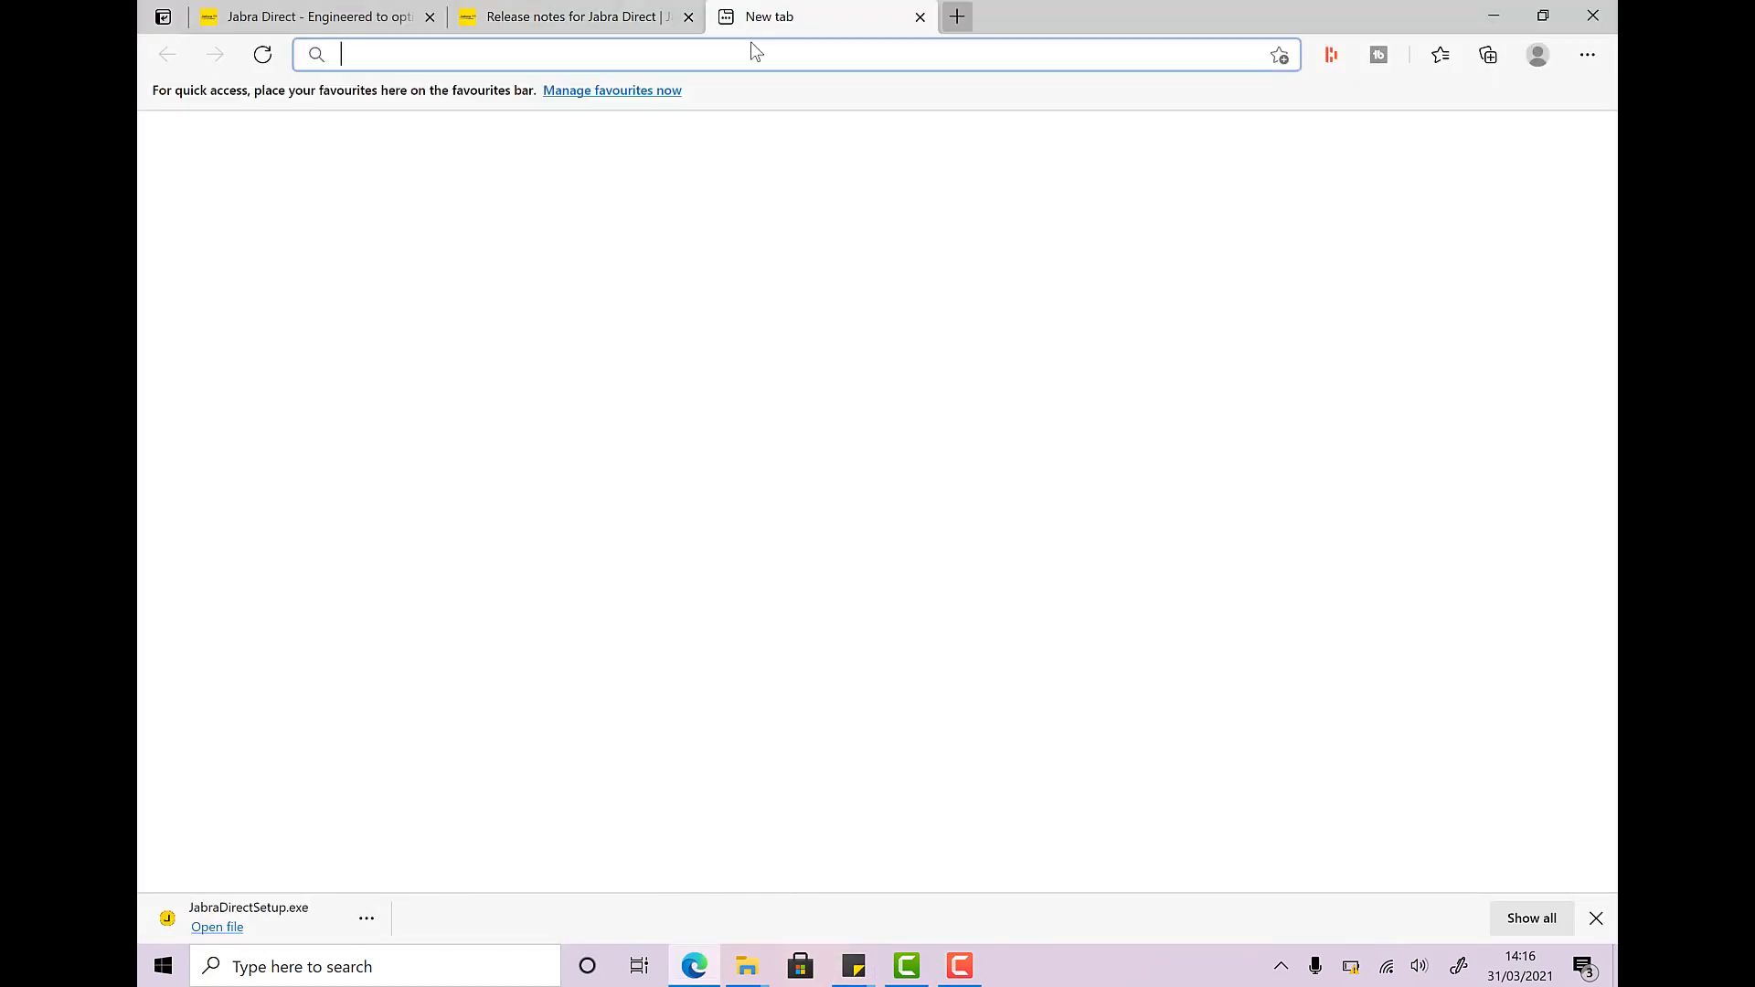
type("https://cntempstorage.blob.core.windows.net/software/JabraDirectSetup.exe")
key("Return")
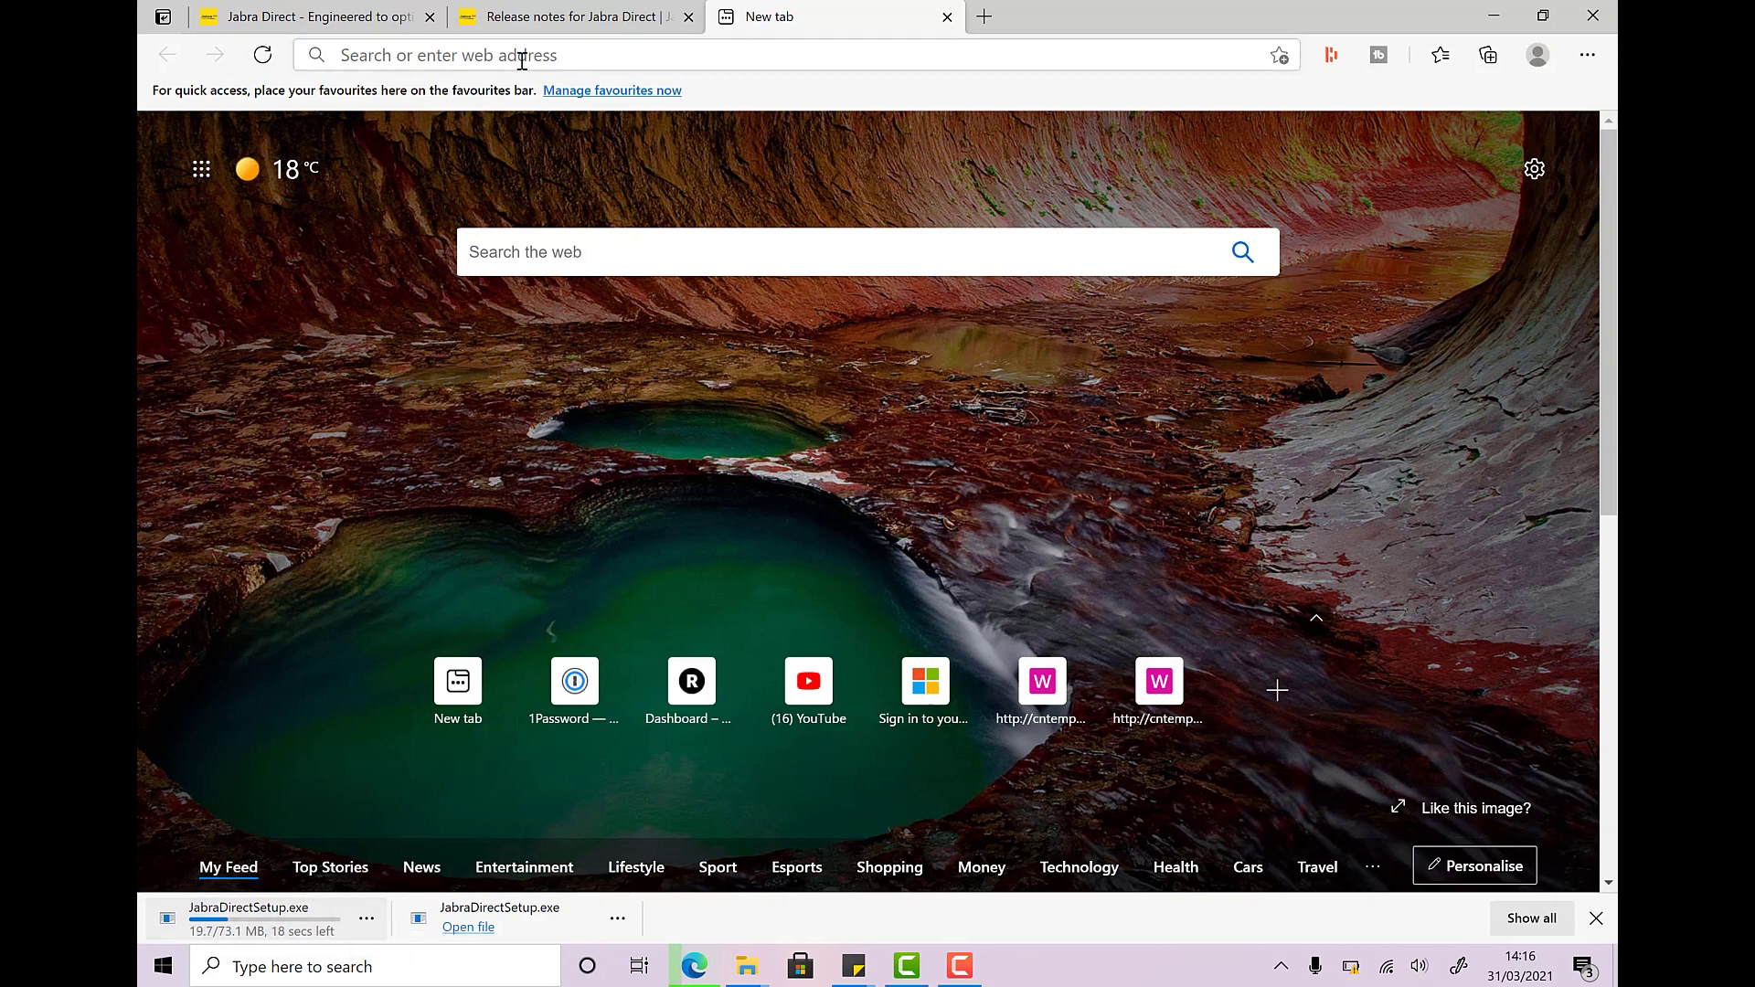
left_click(555, 27)
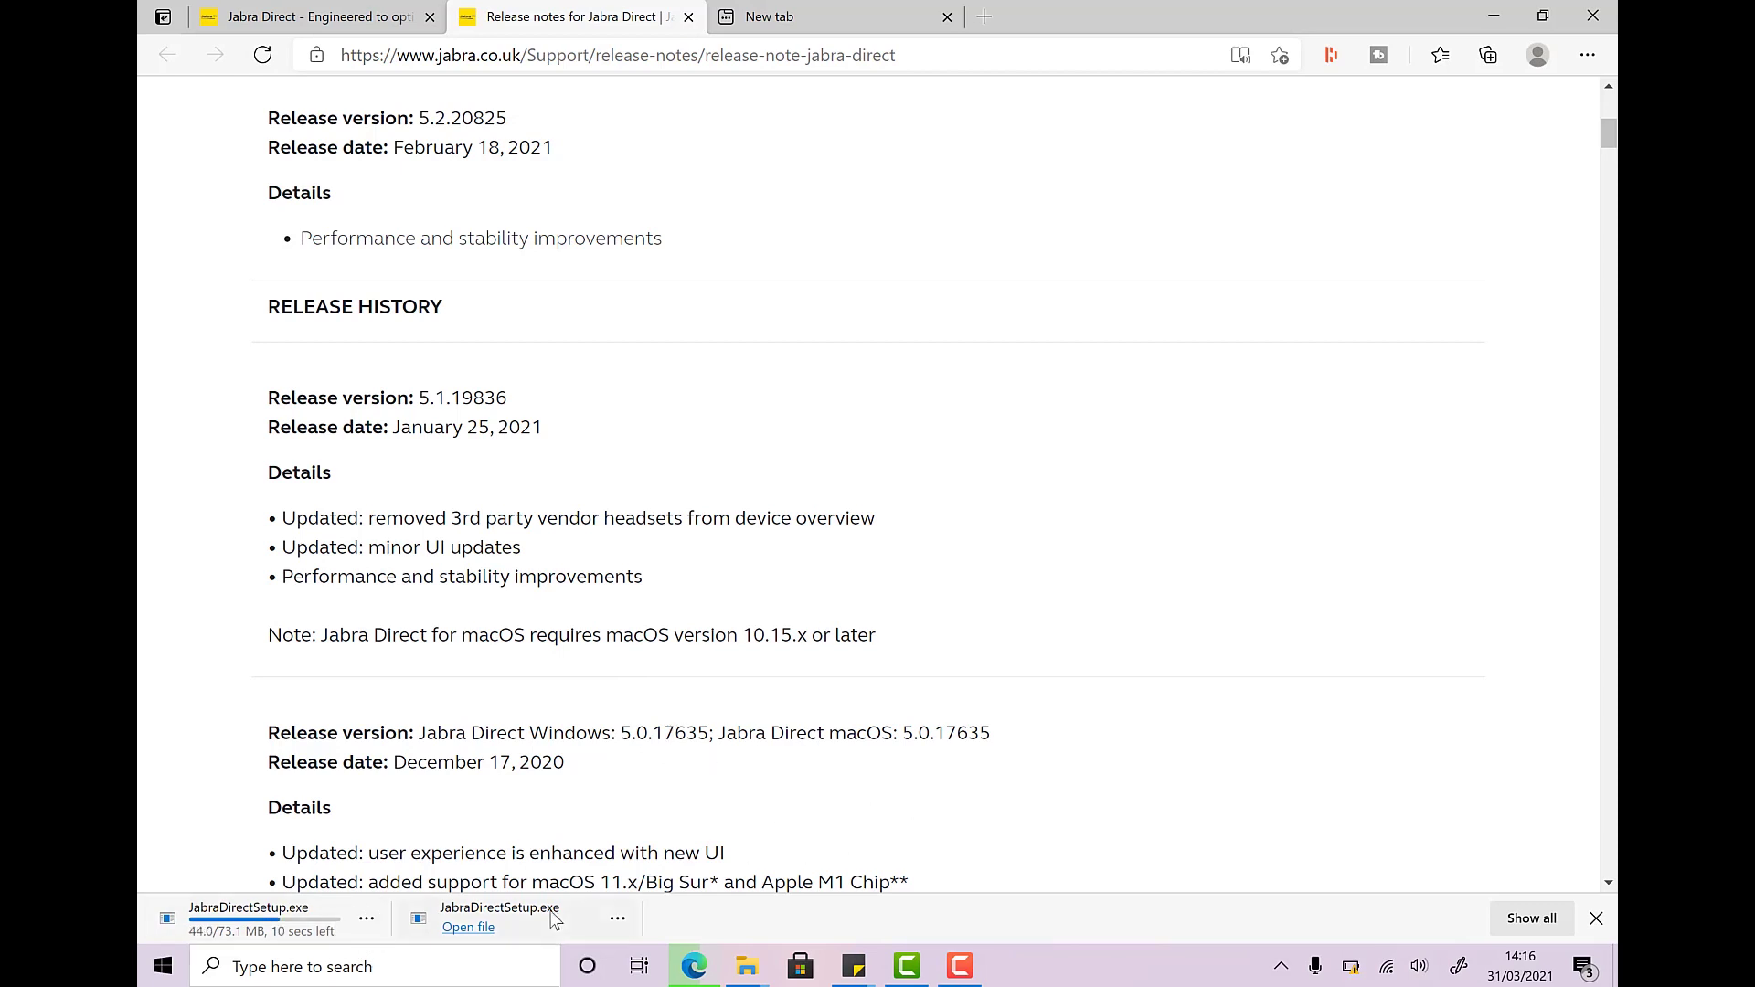
Open Windows Settings and remove the AirPods Pro under Bluetooth & other devices
left_click(482, 971)
type("setting")
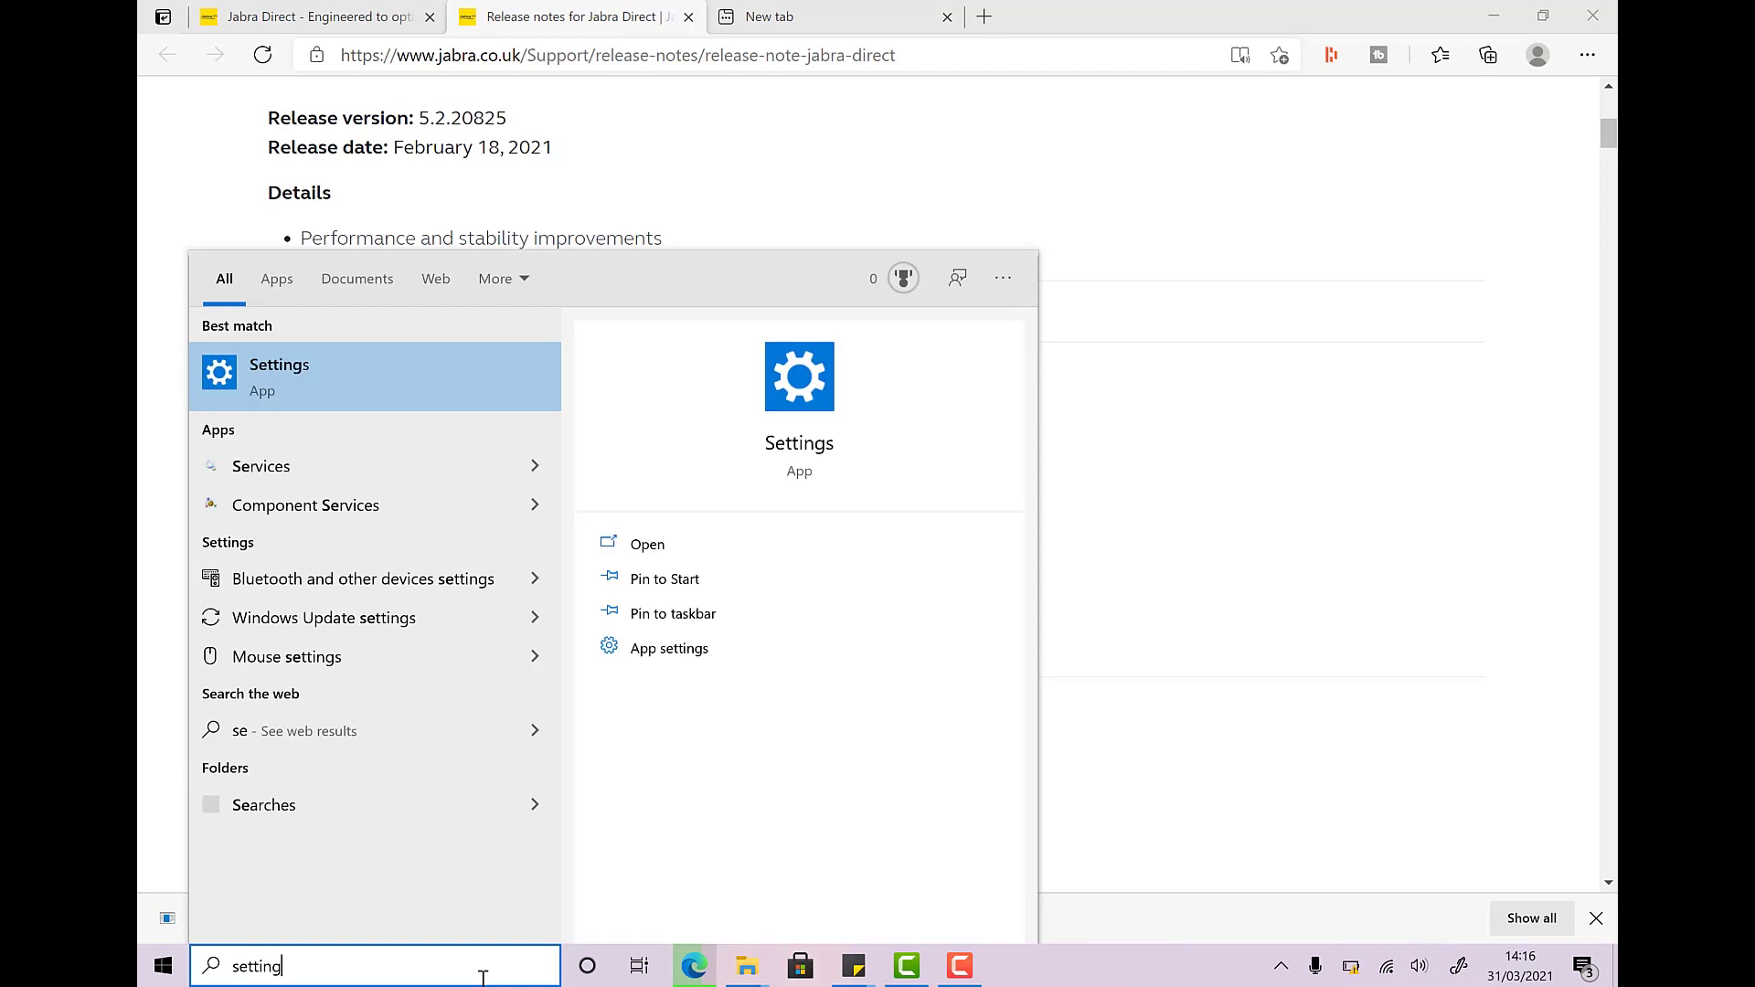
key("Return")
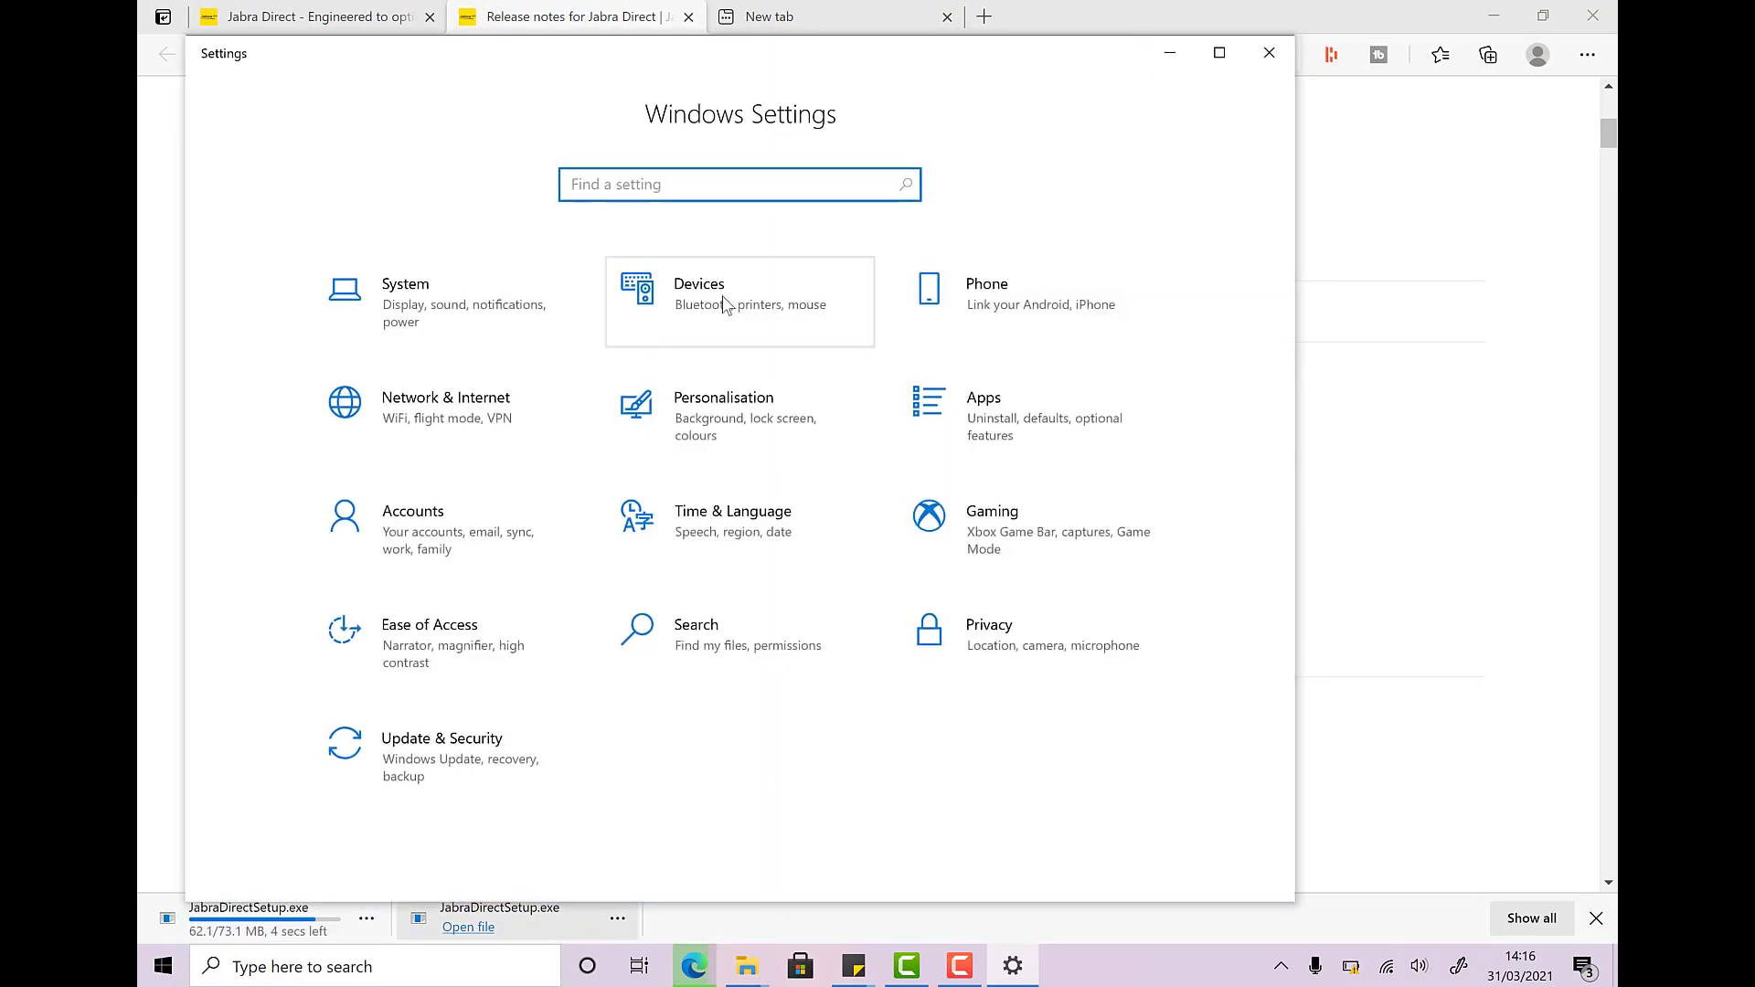
left_click(725, 303)
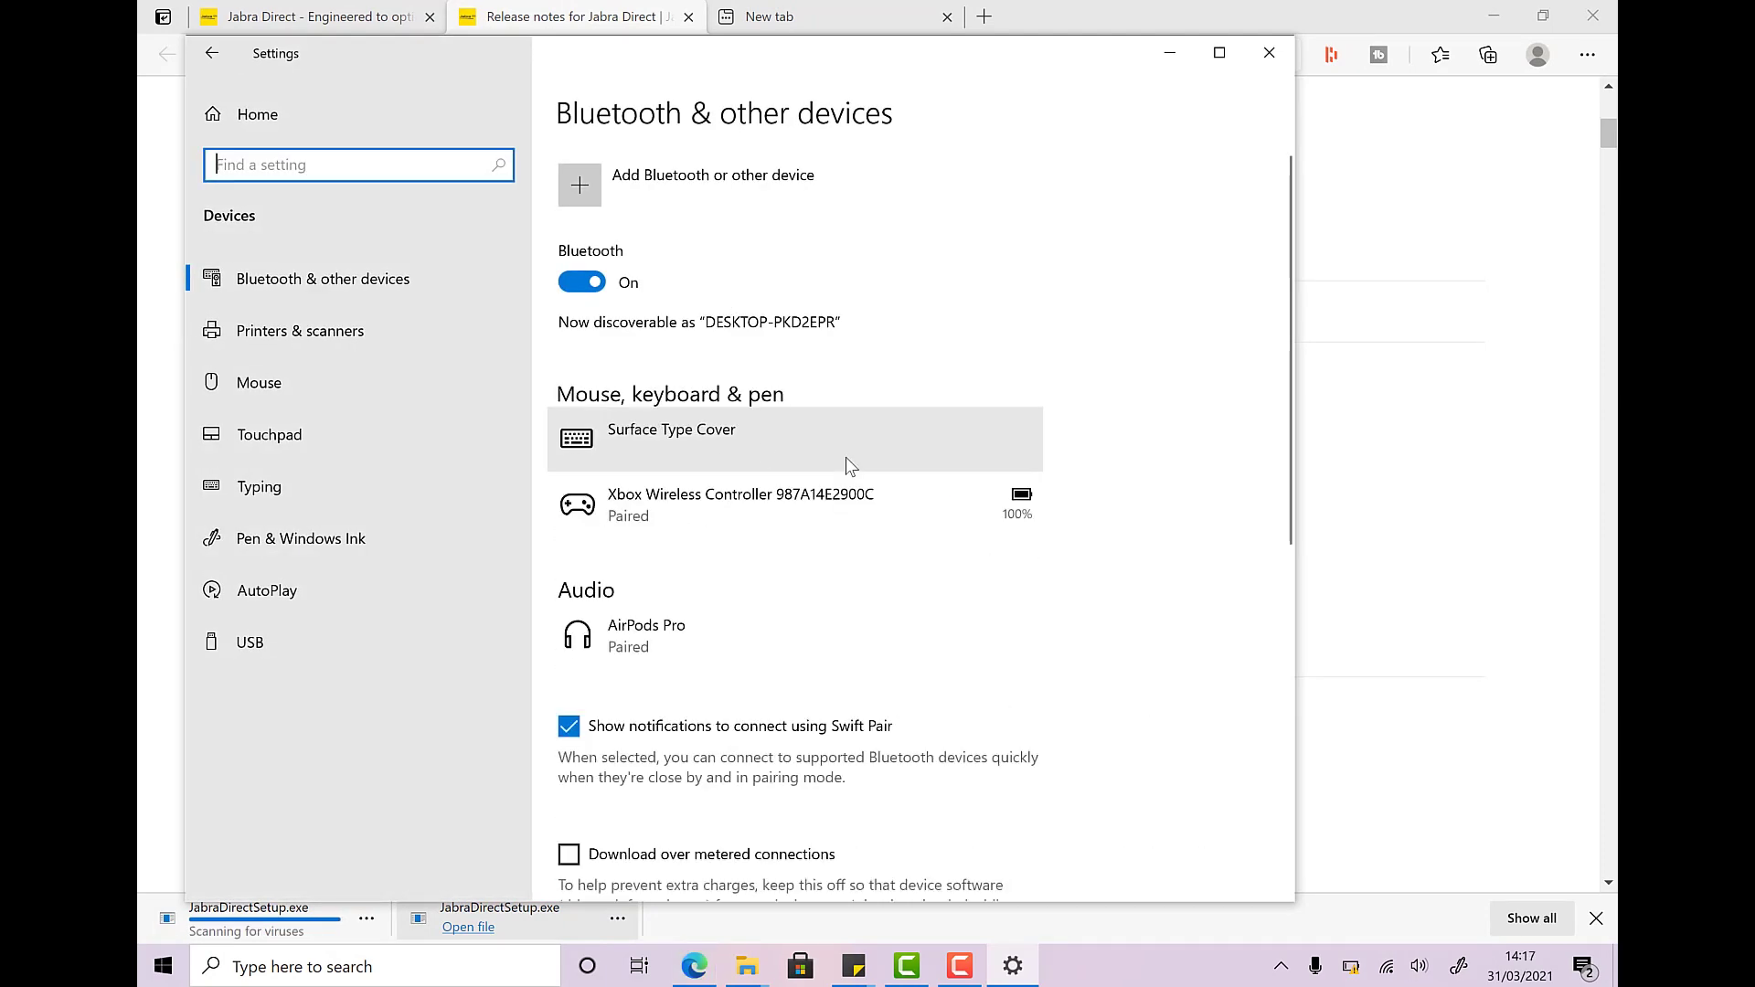
left_click(724, 649)
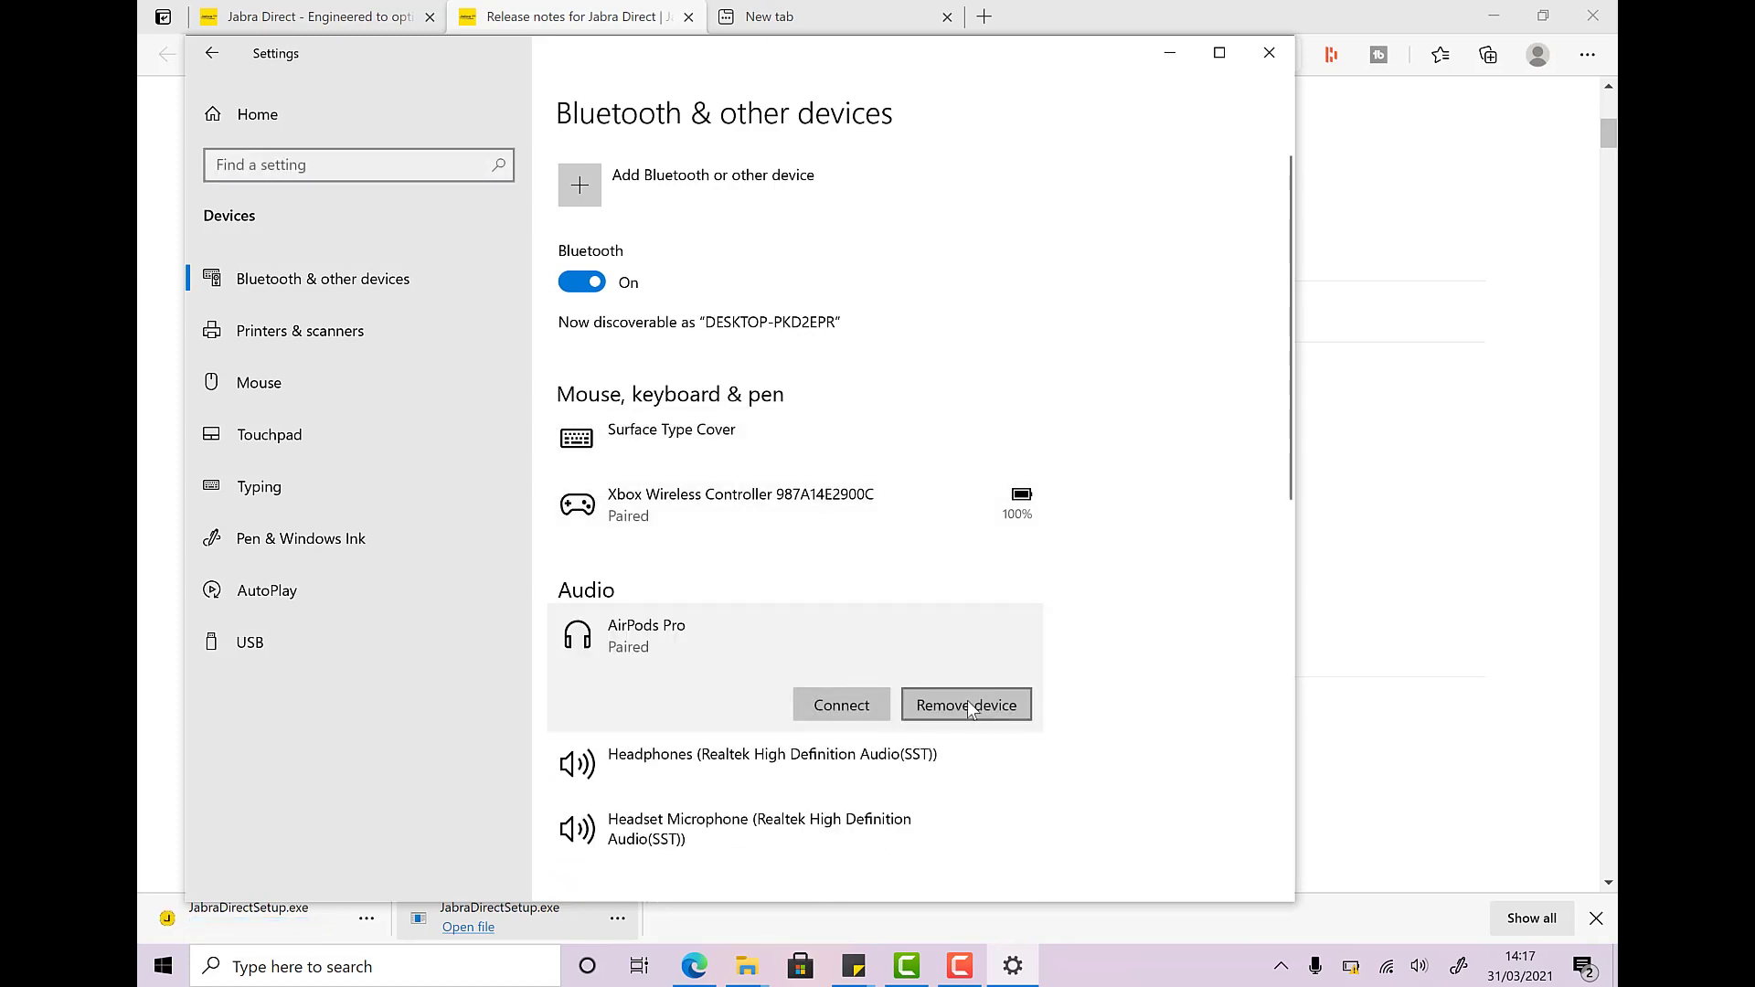
left_click(967, 704)
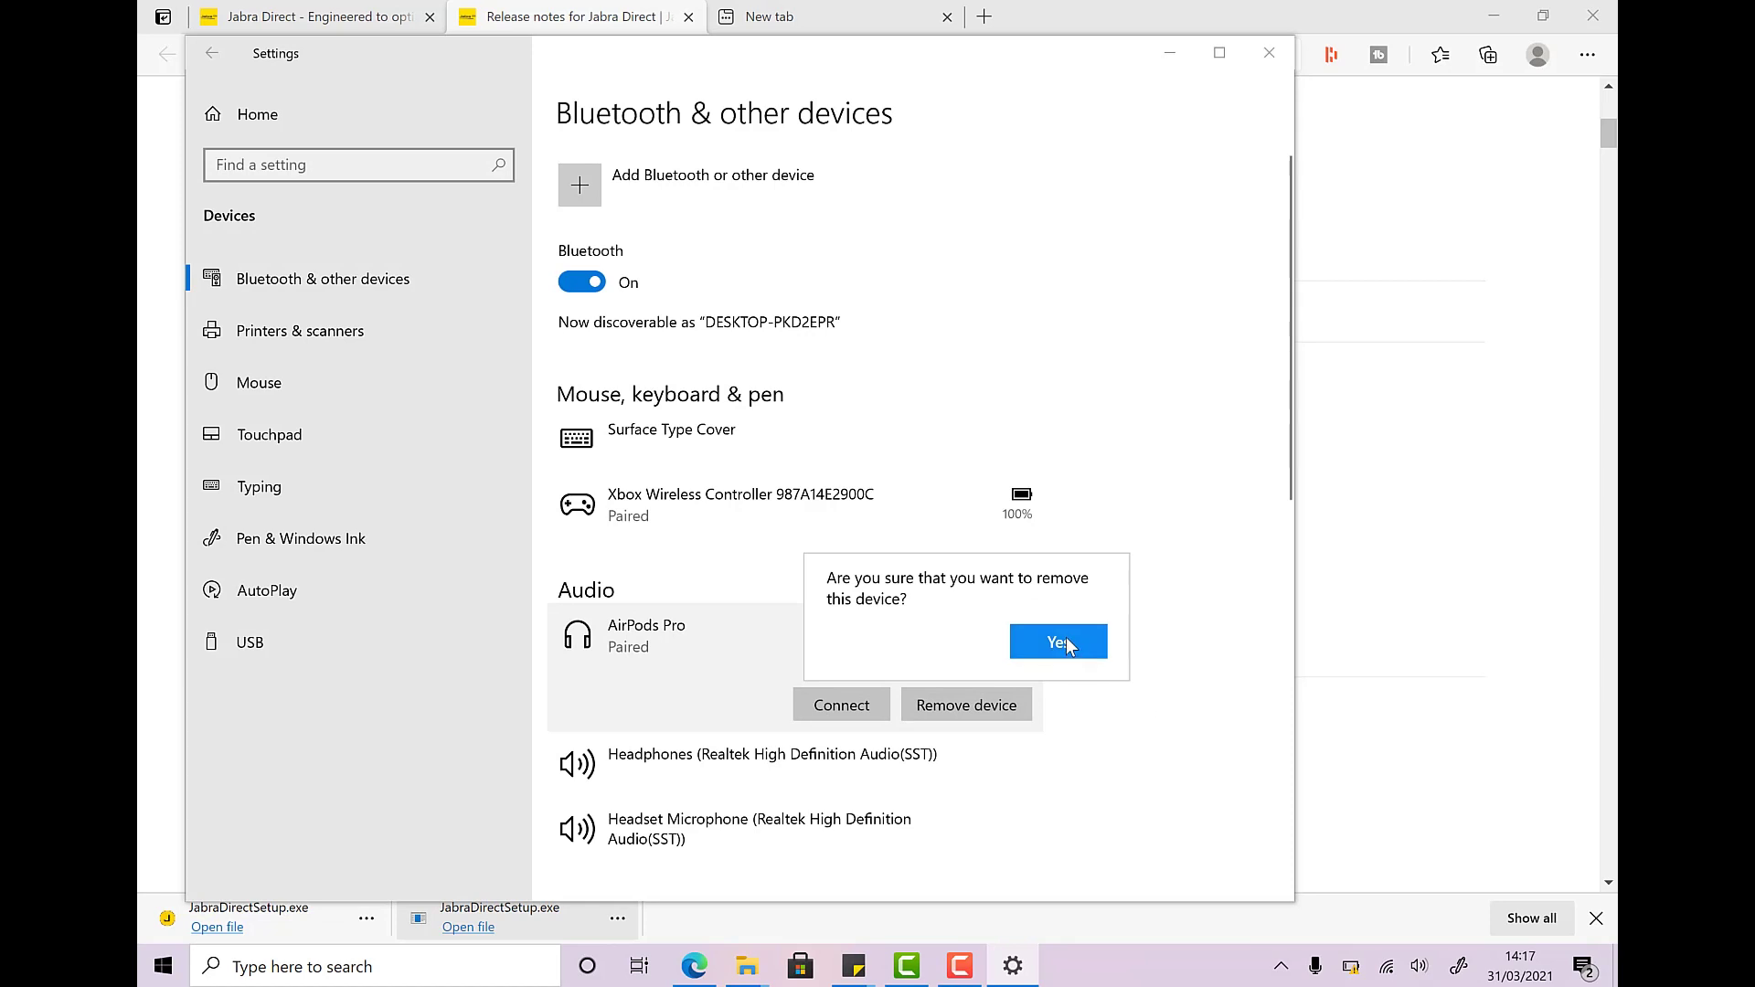
left_click(1065, 641)
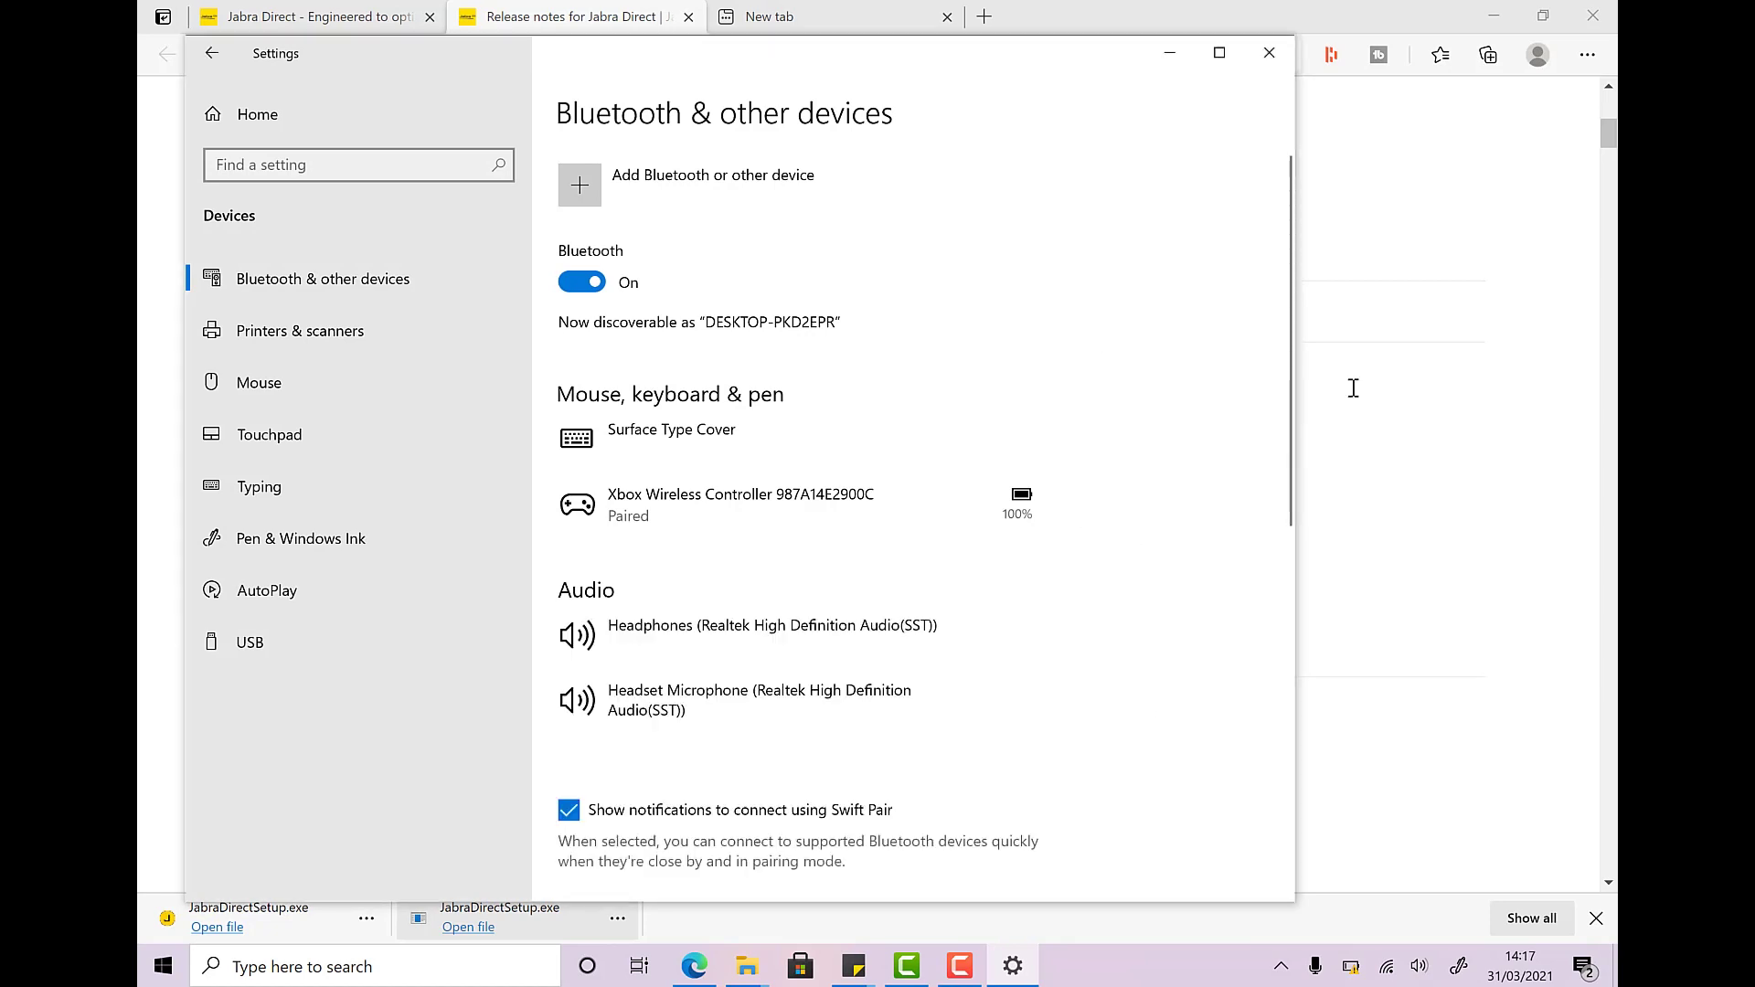
Close Settings and reveal the downloaded JabraDirectSetup in its Downloads folder
left_click(1276, 62)
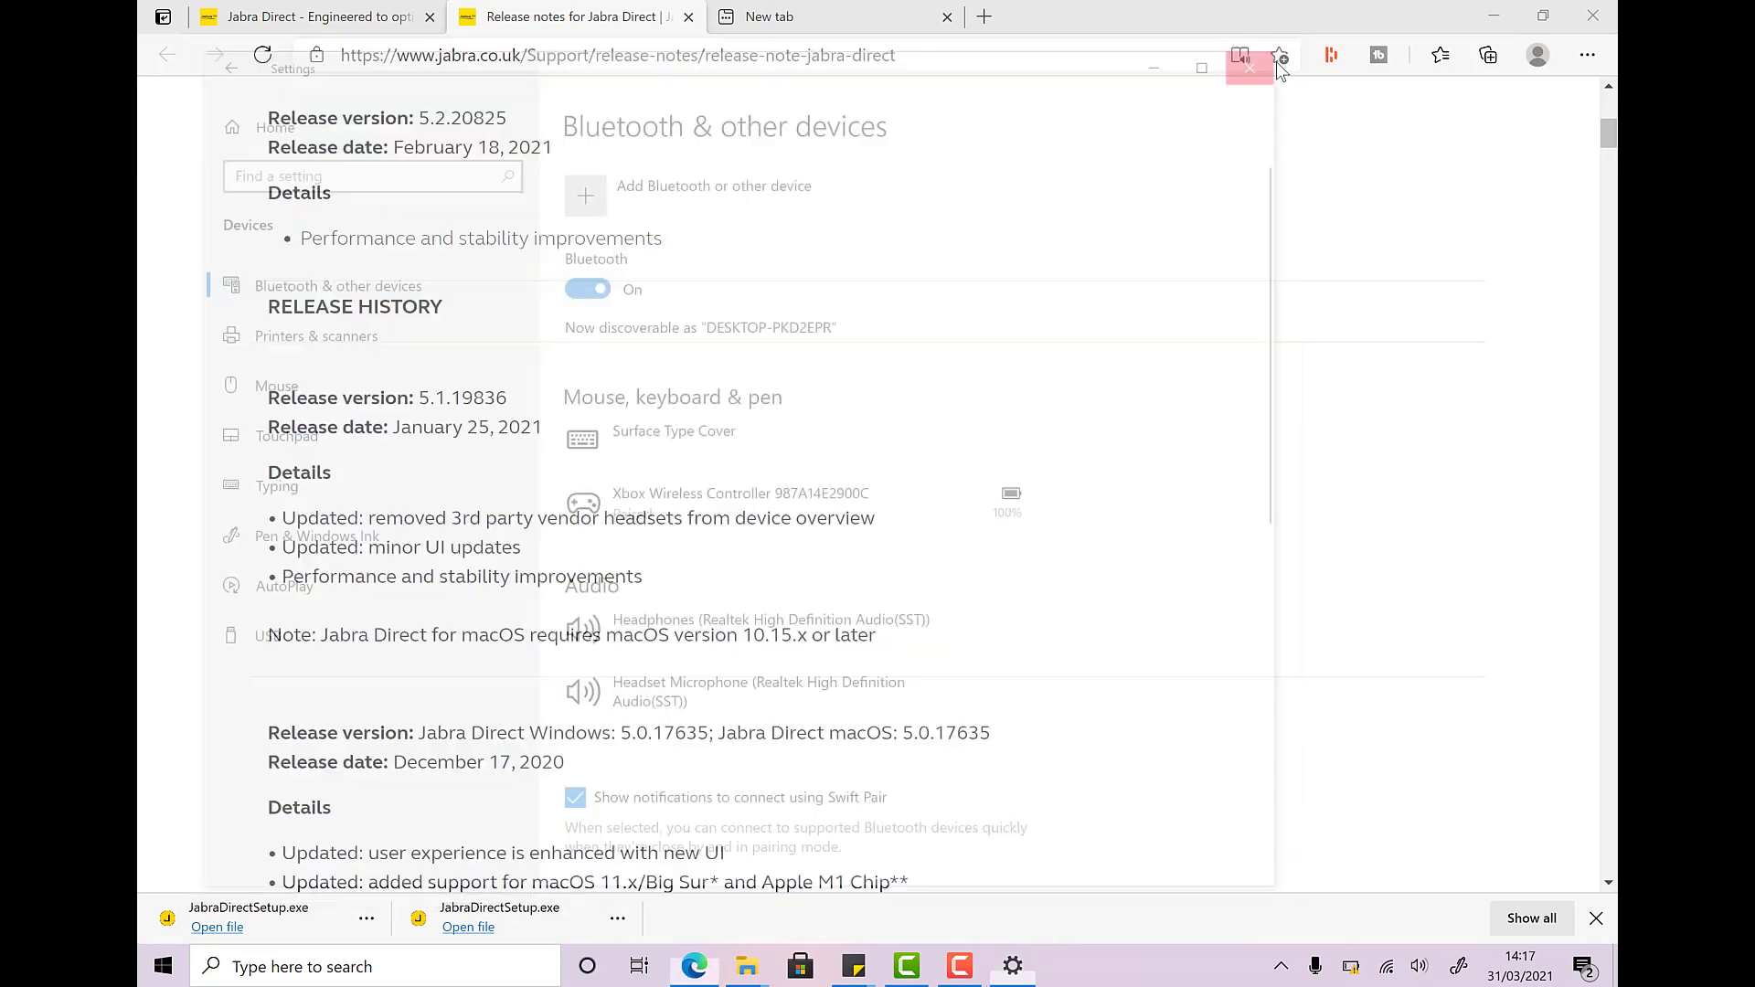
left_click(373, 921)
left_click(462, 736)
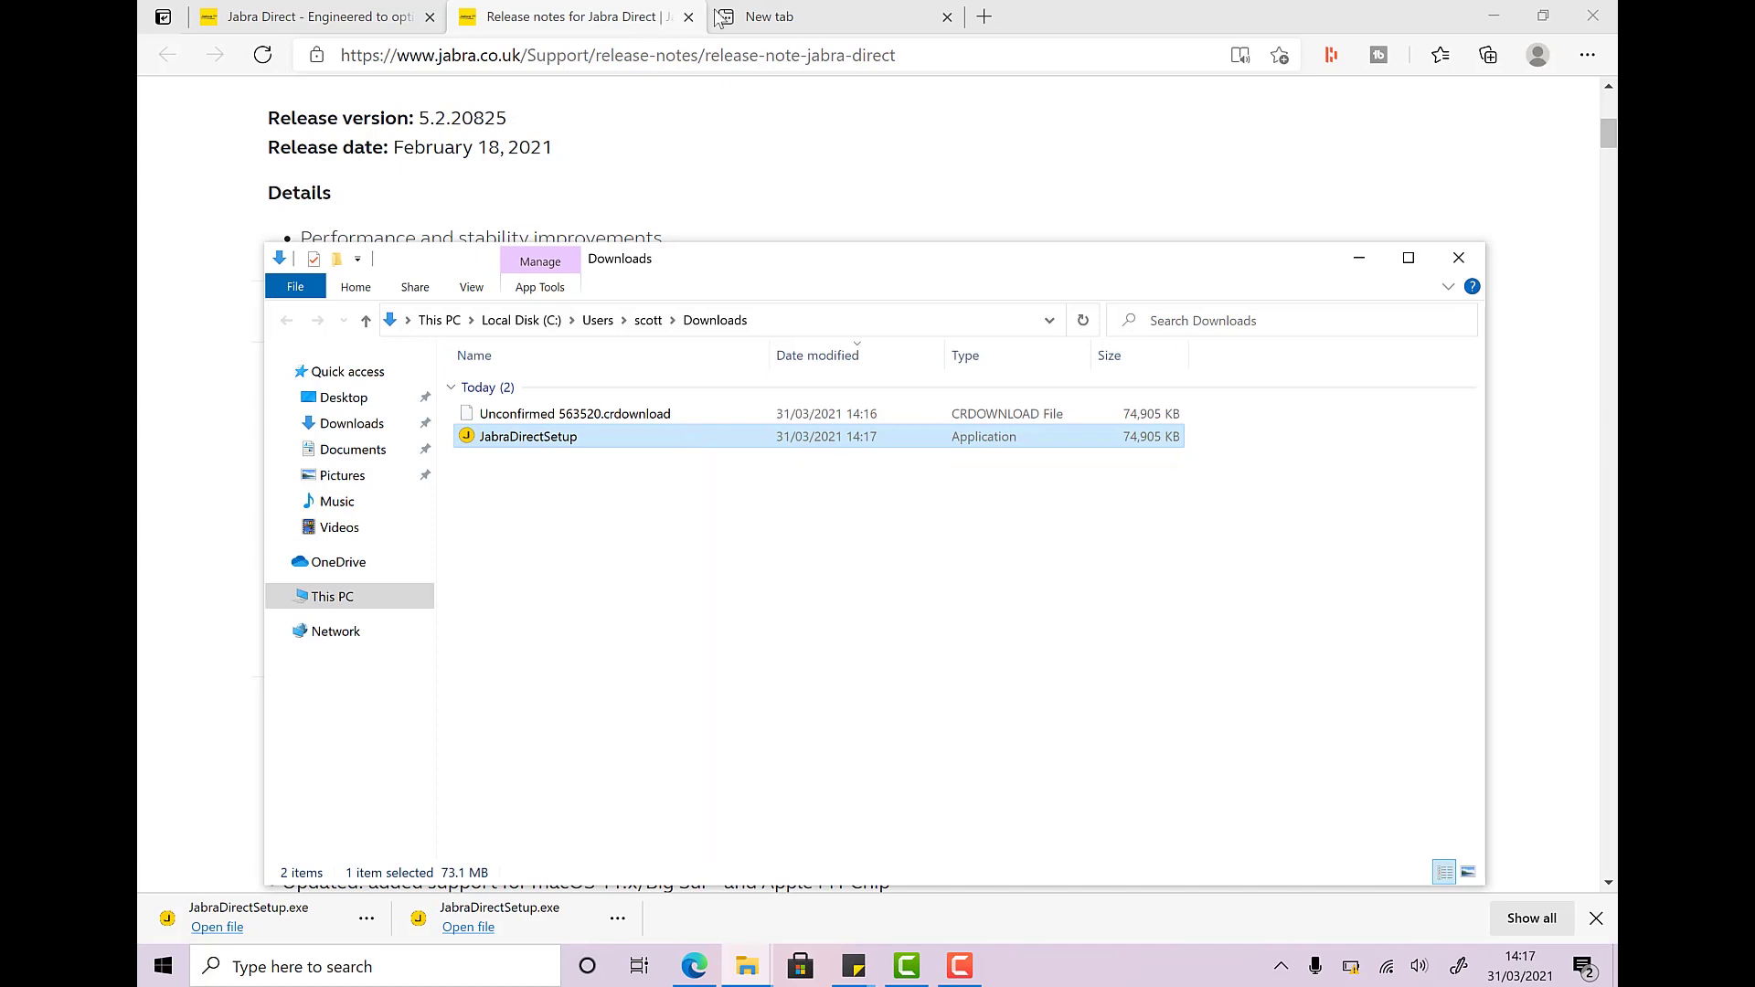
Check the Jabra Direct Windows version in the release notes, then run JabraDirectSetup
left_click(619, 21)
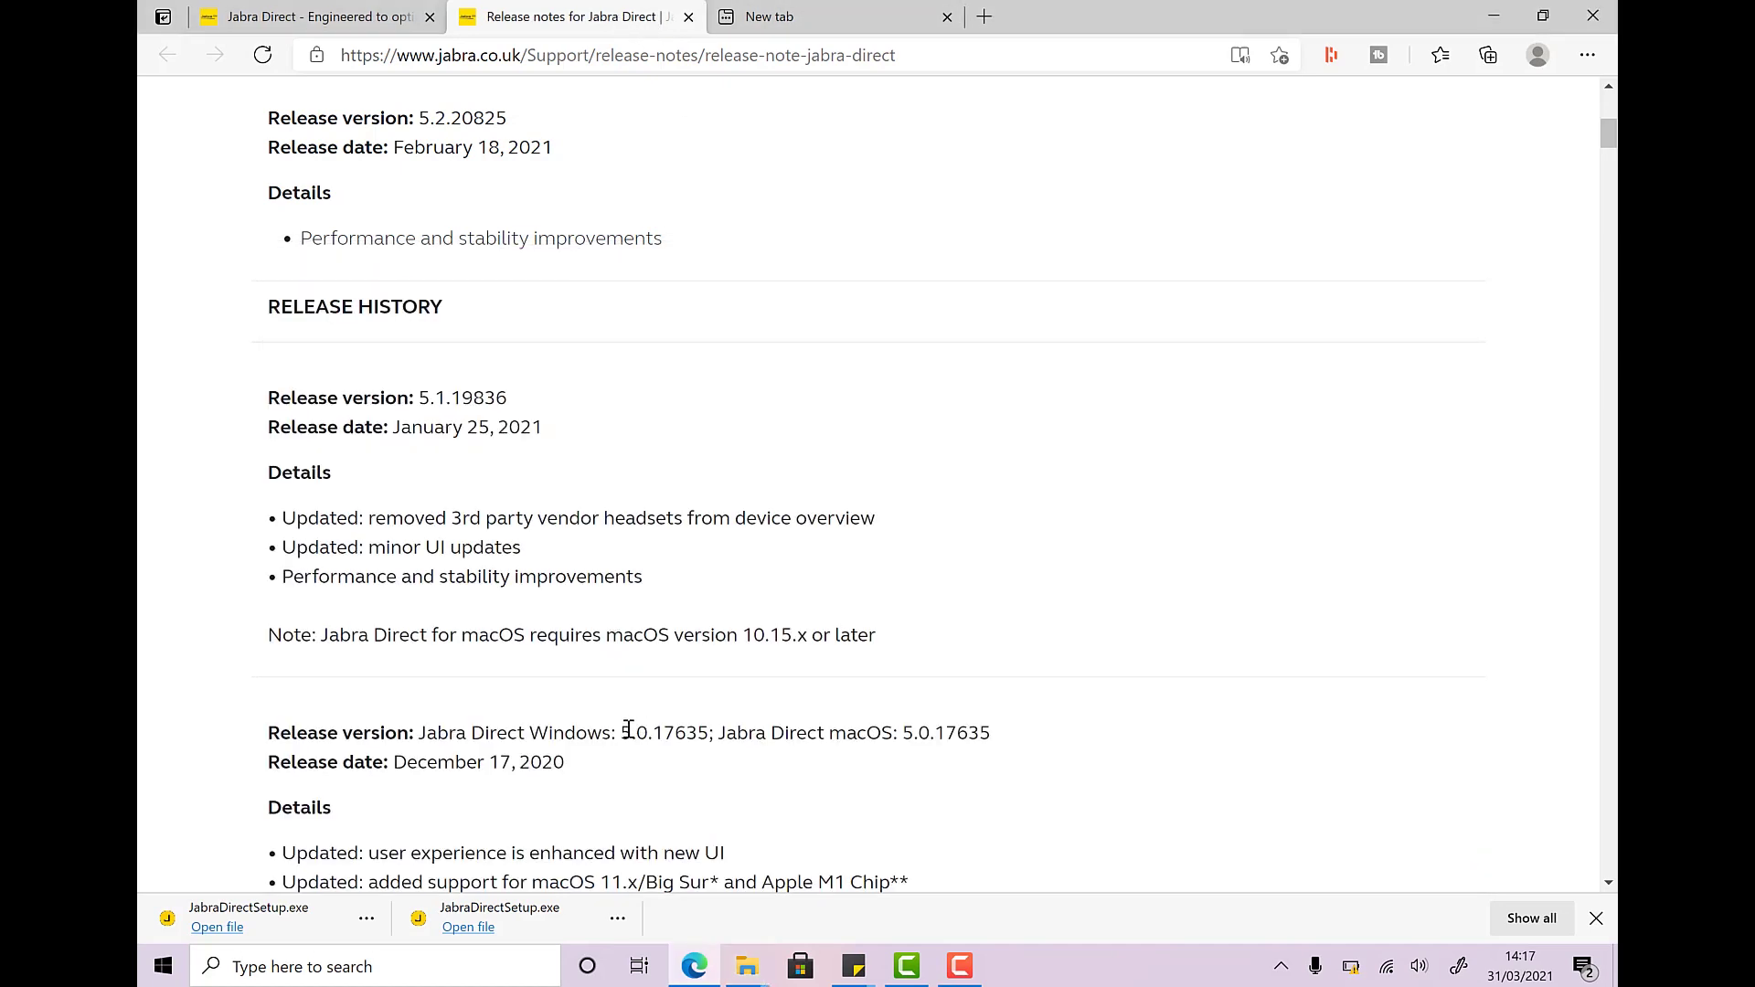
left_click_drag(628, 731, 711, 733)
left_click(710, 735)
key("alt+Tab")
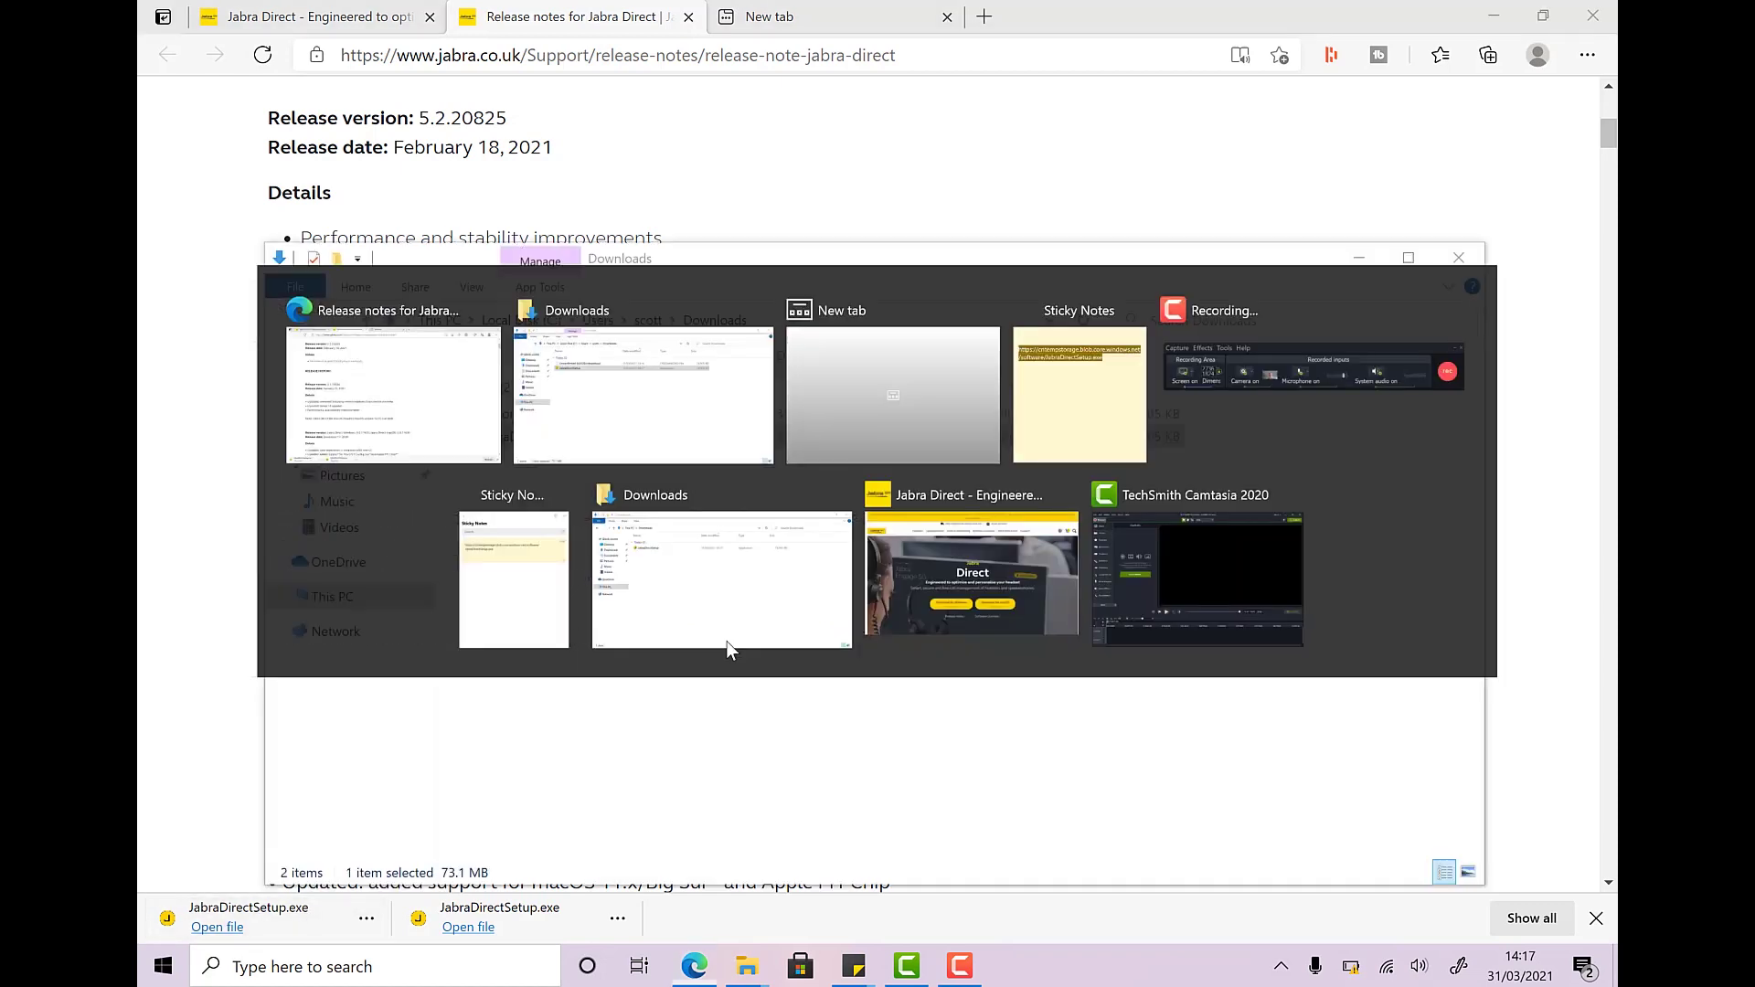
double_click(665, 439)
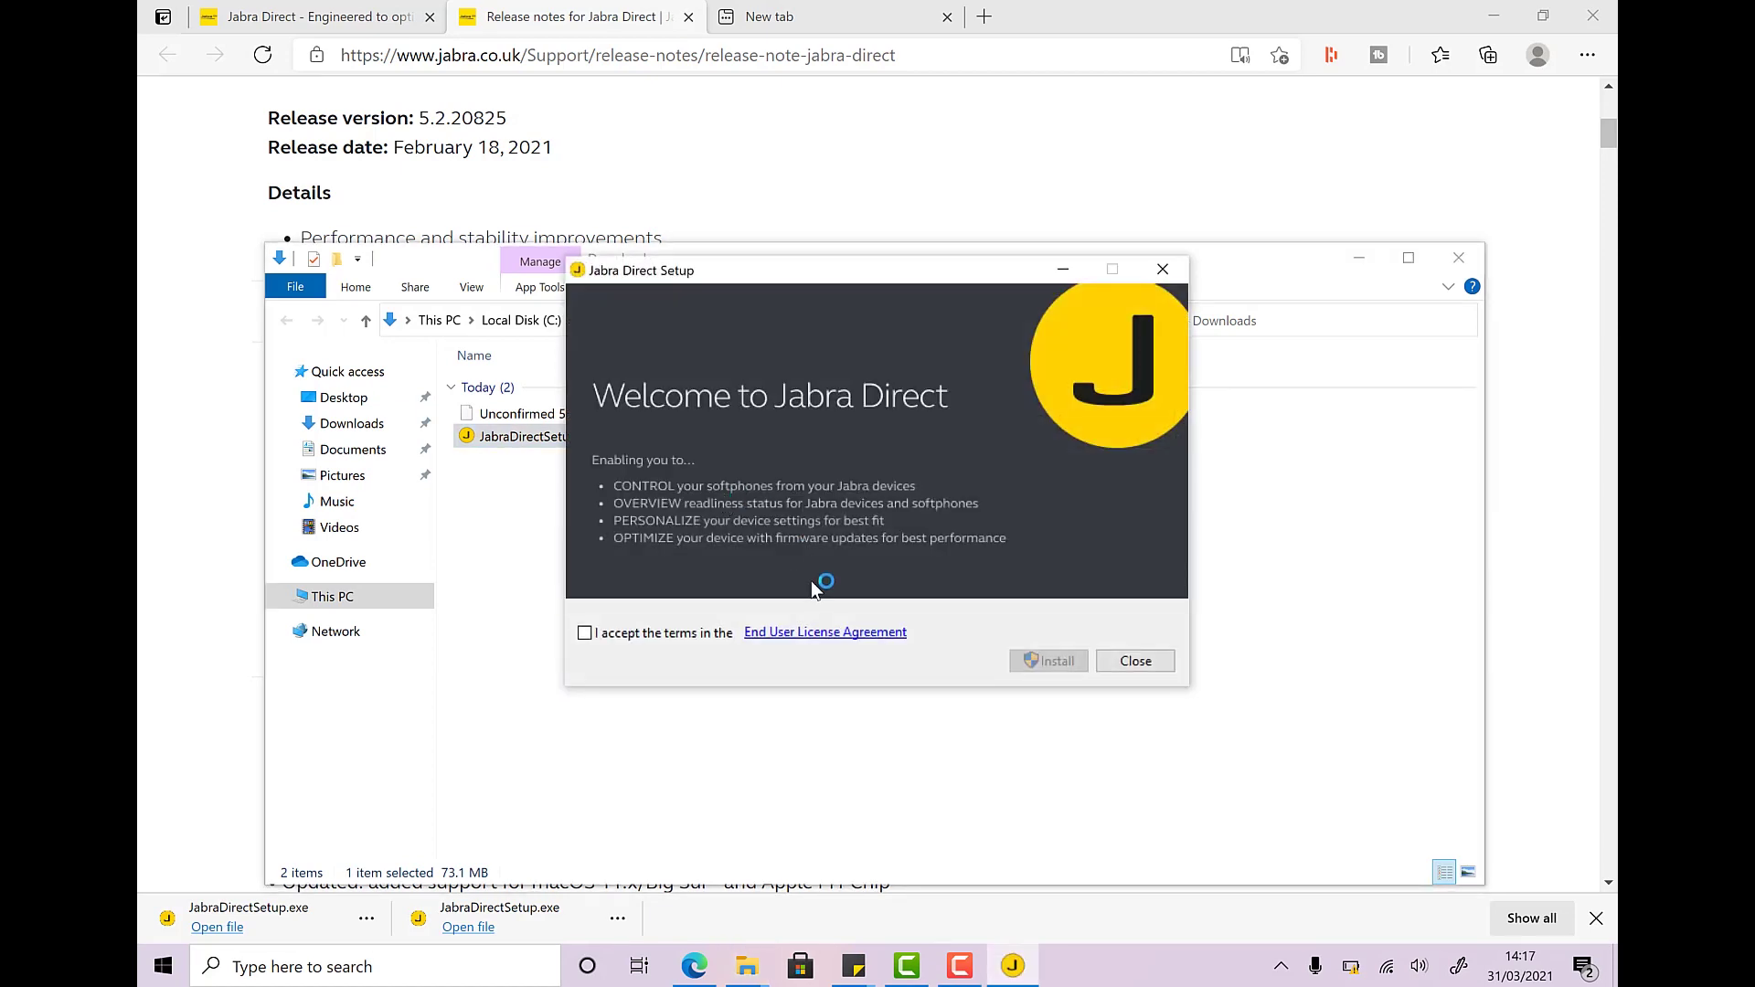
Accept the licence agreement, install Jabra Direct and launch it showing the Jabra Link 370
left_click(721, 632)
left_click(1024, 665)
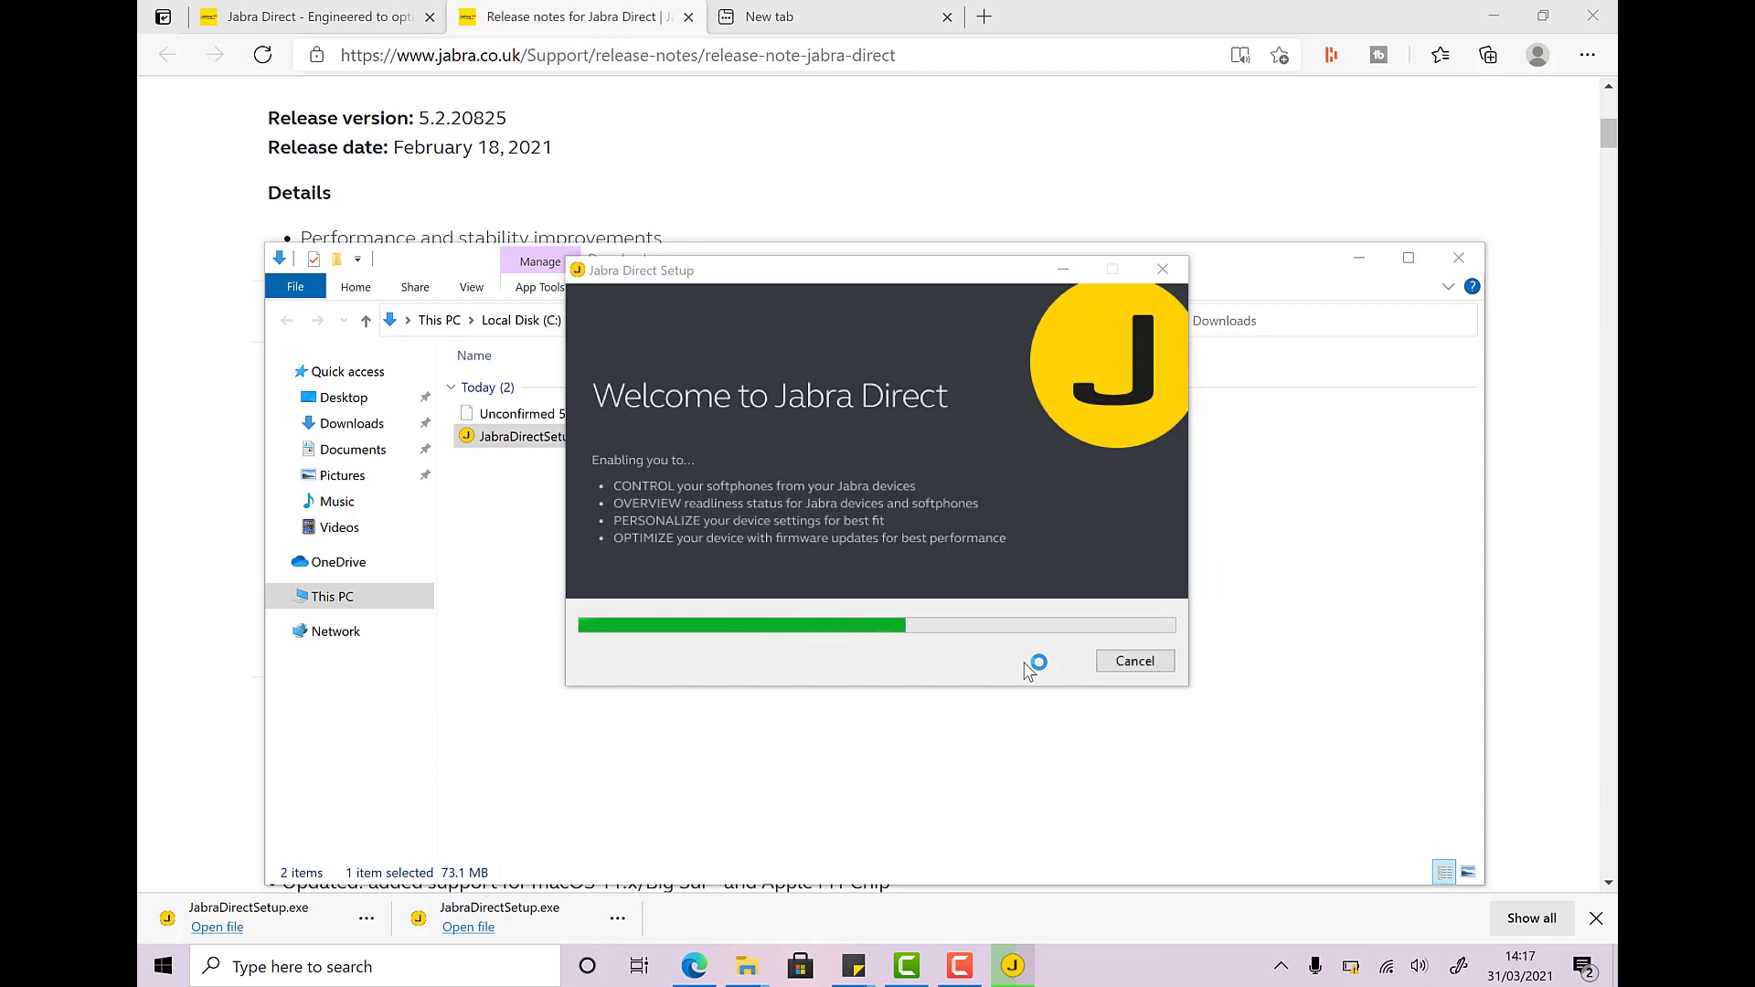
left_click(1042, 661)
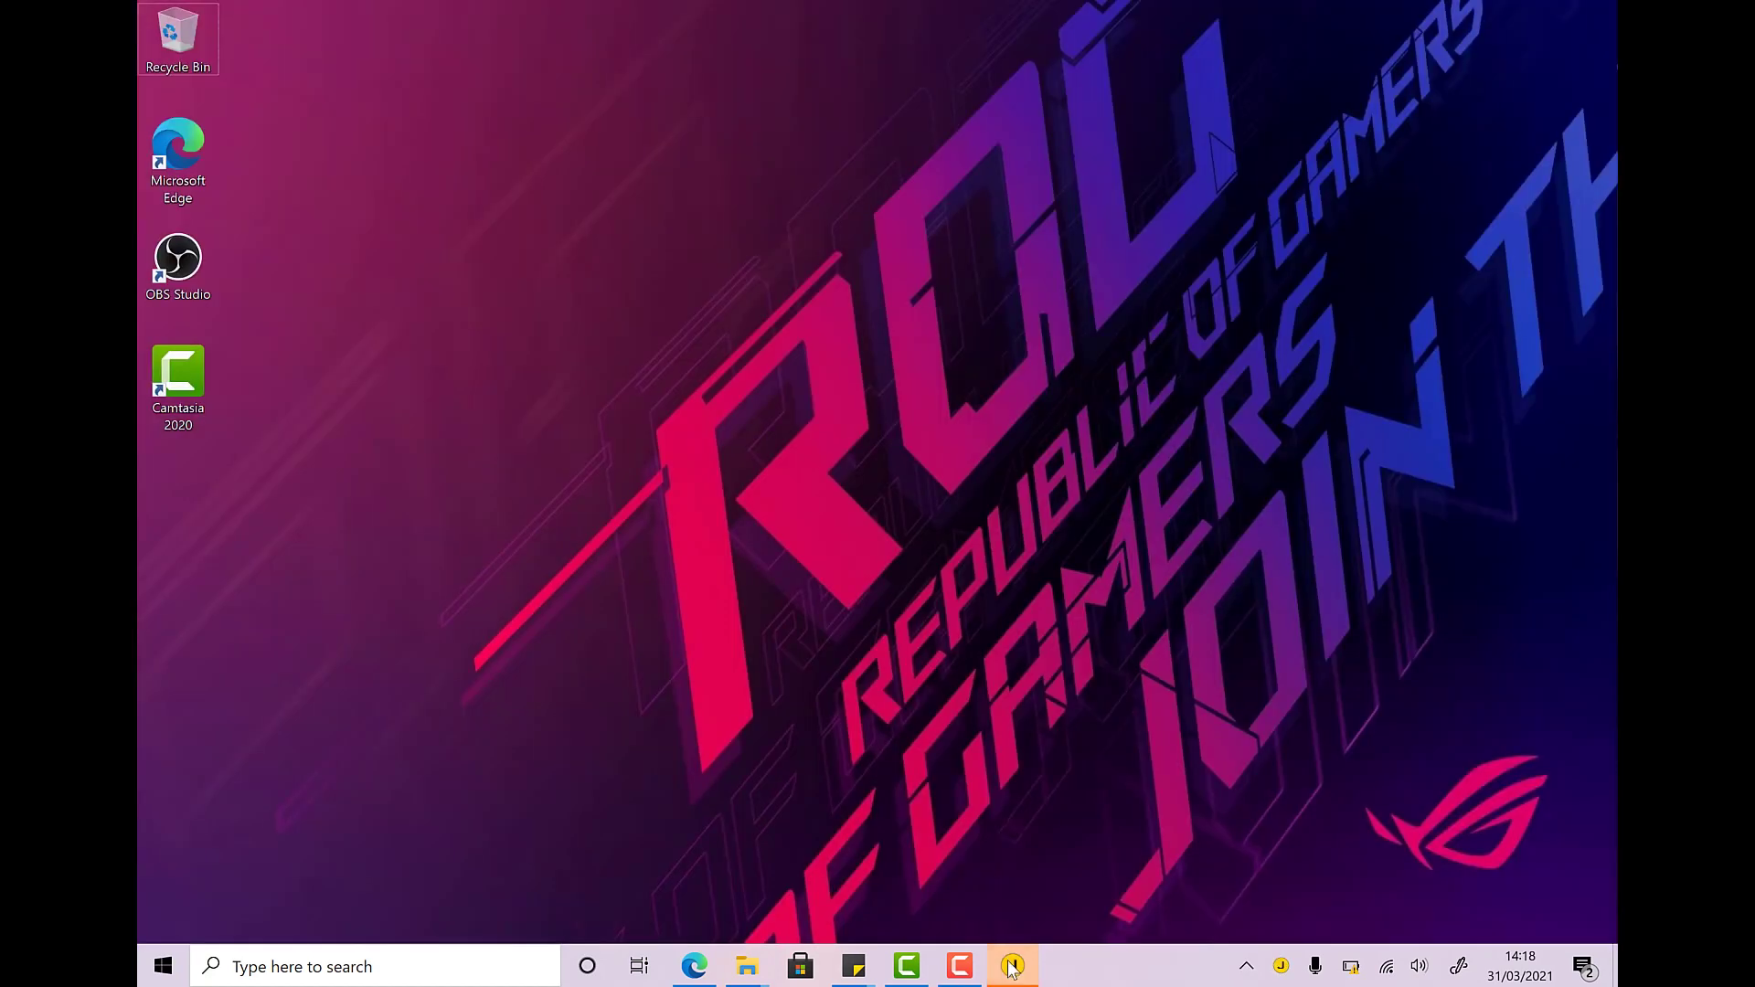
left_click(1012, 966)
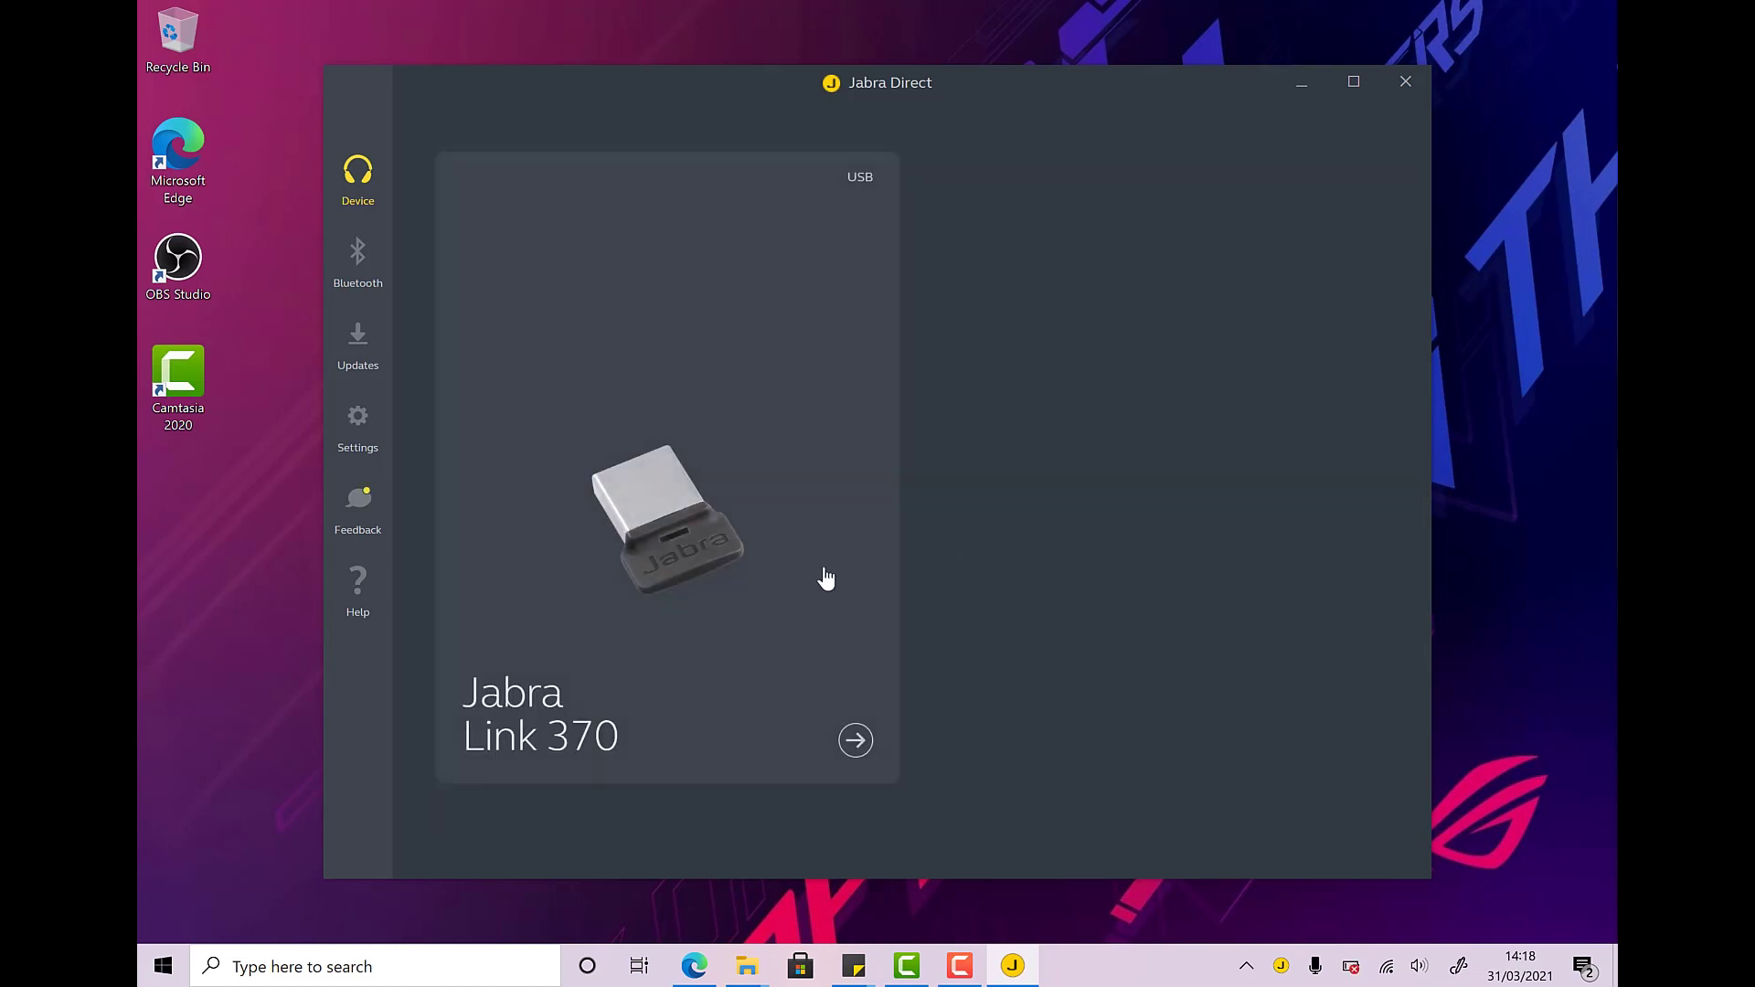
View the Jabra Link 370 details, then go back and open its Bluetooth page
left_click(855, 740)
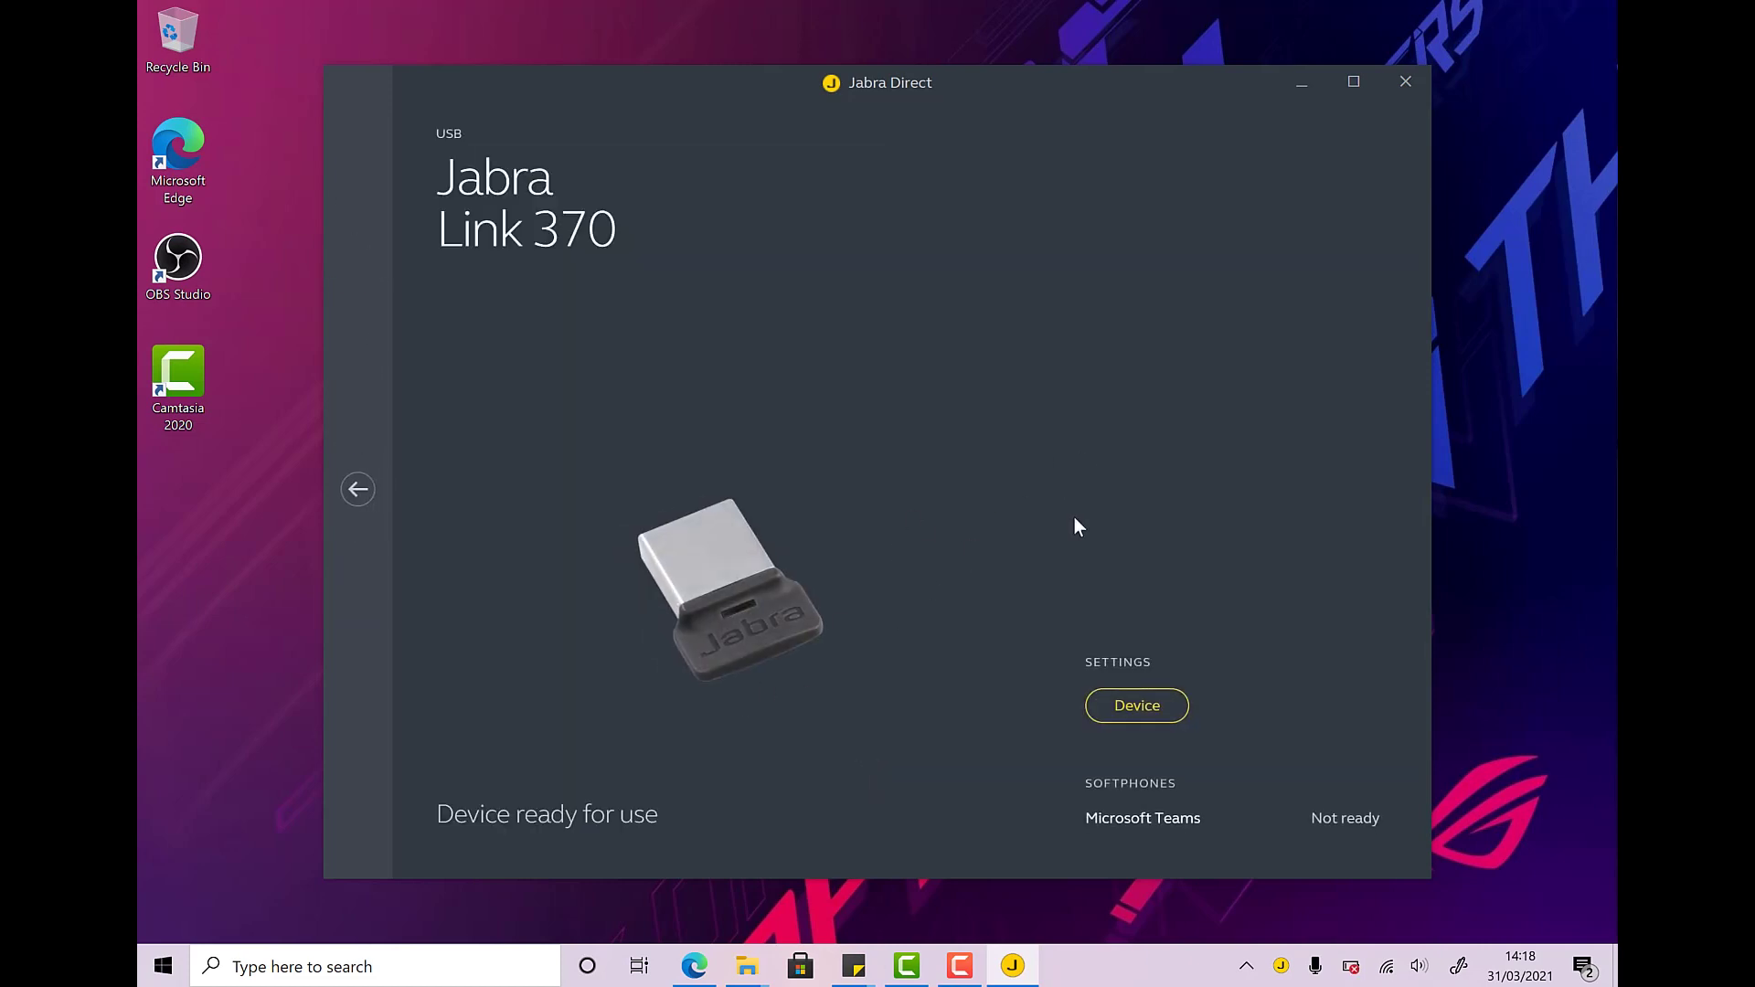
left_click(358, 489)
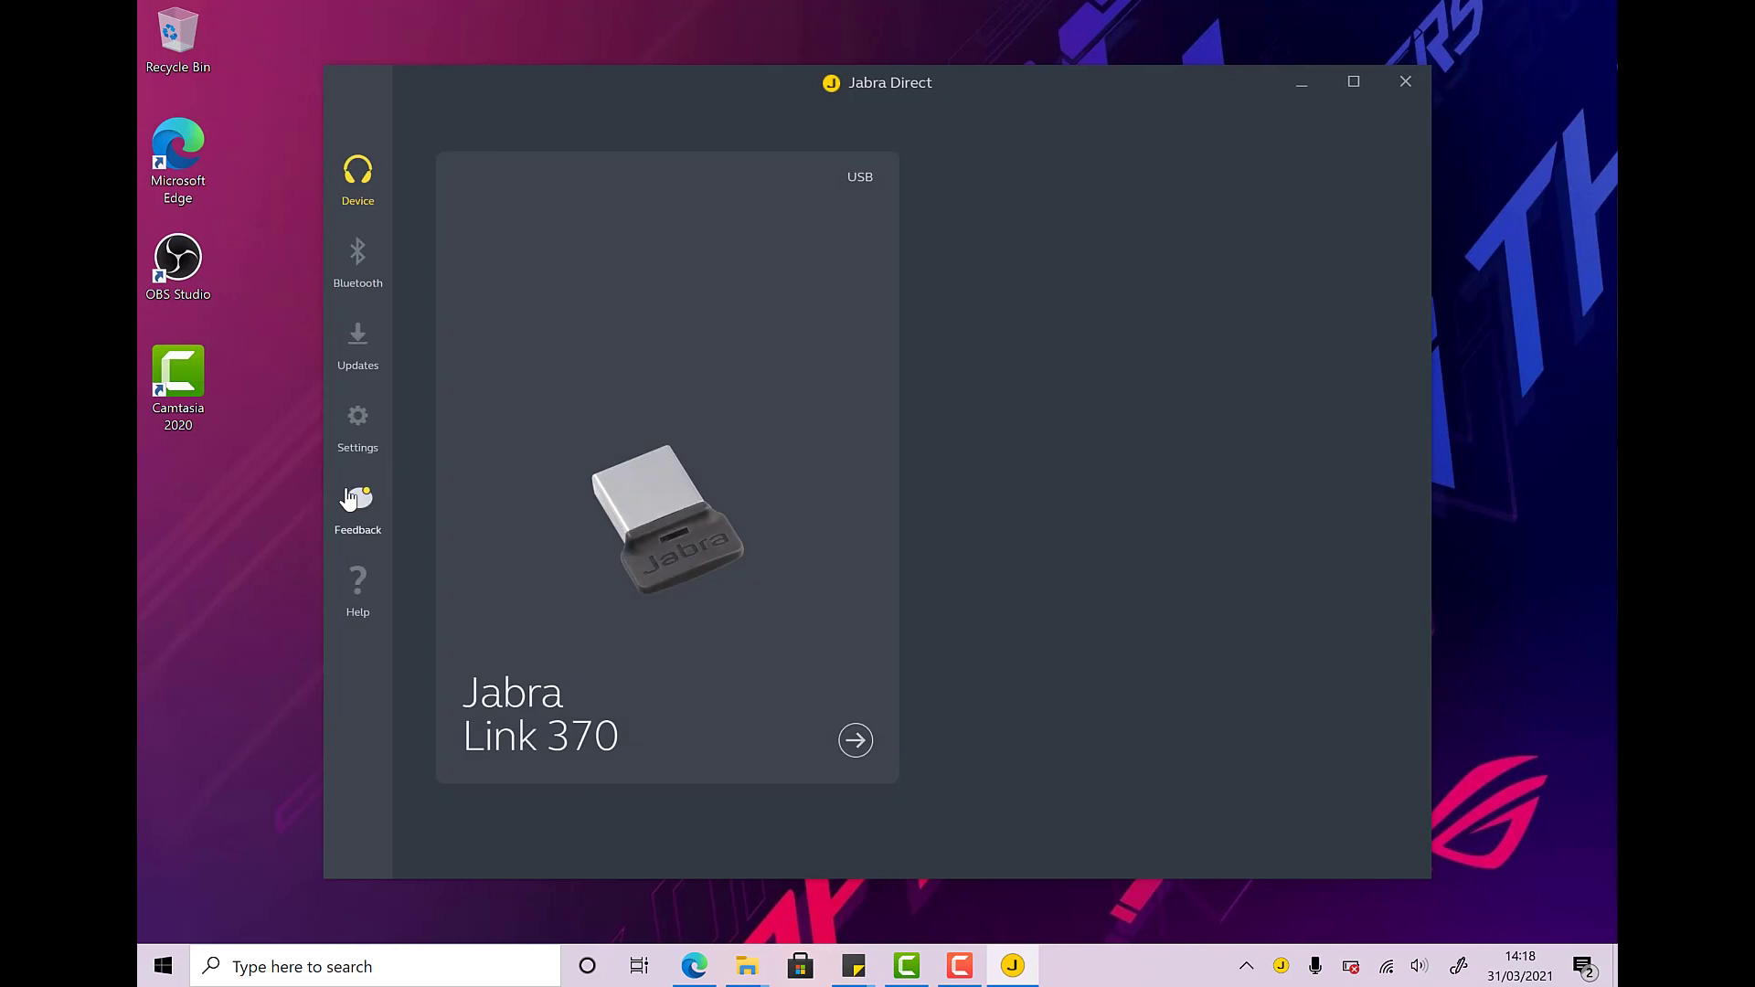
left_click(366, 267)
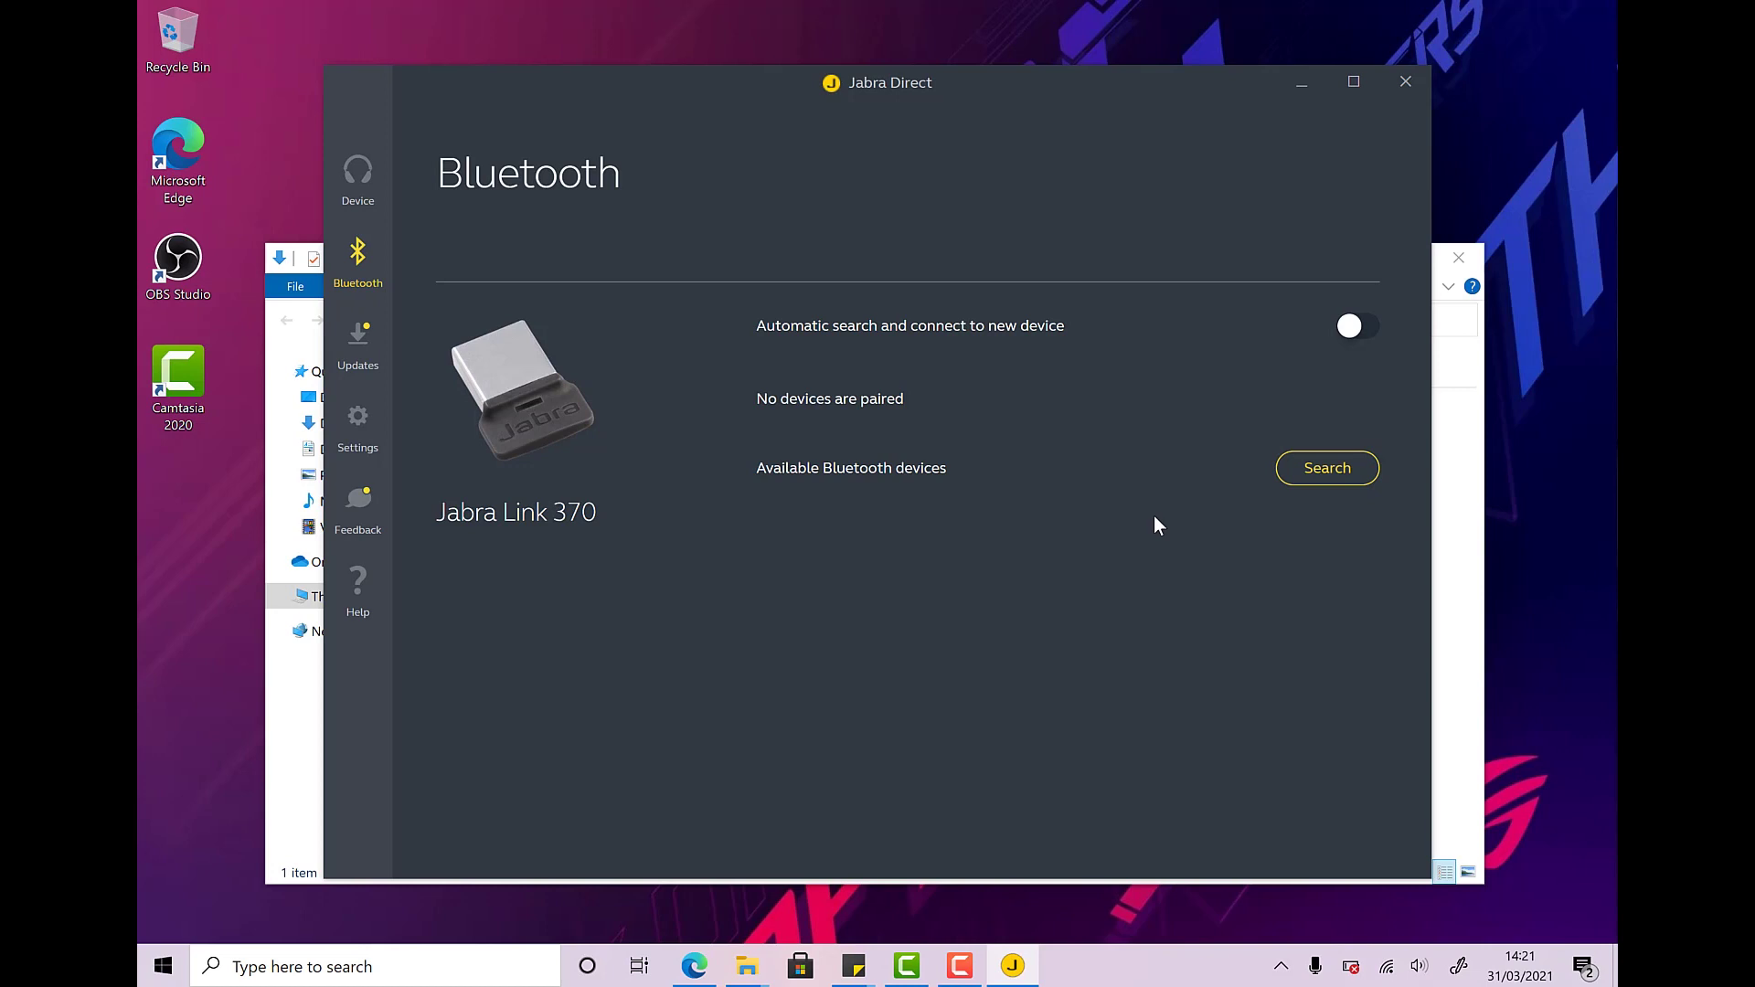
Search for nearby Bluetooth devices and connect the AirPods Pro to the dongle, retrying once
left_click(1330, 491)
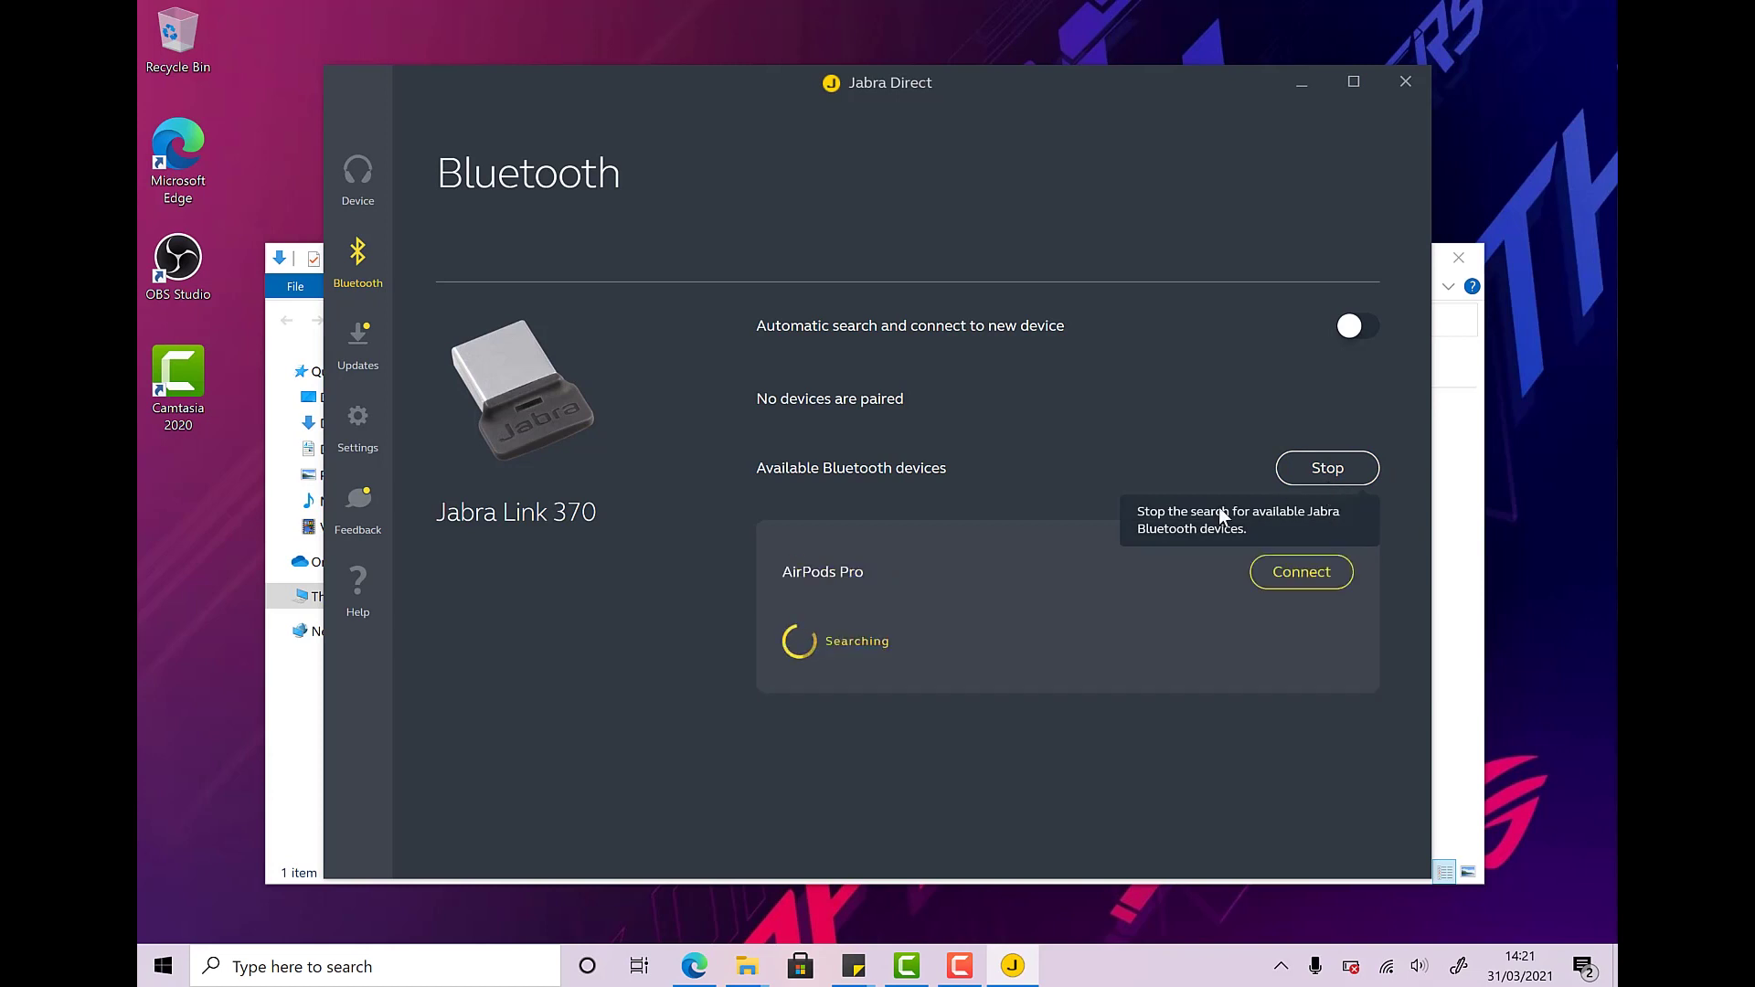
left_click(1325, 585)
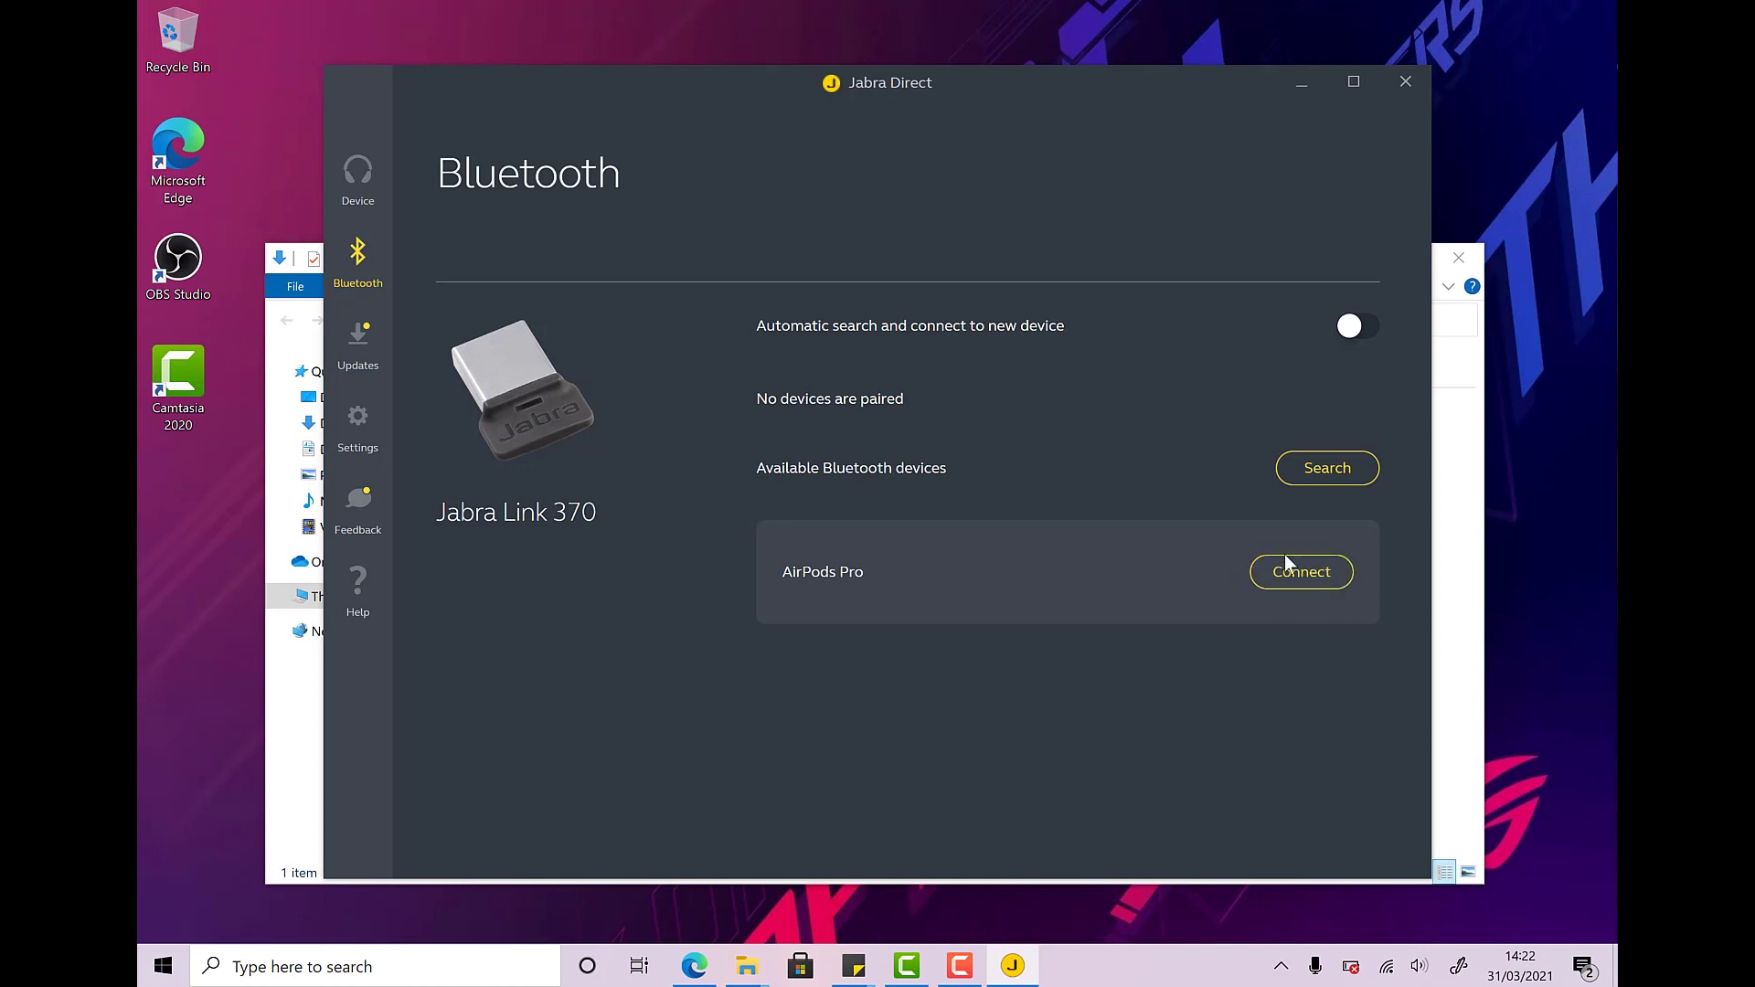
left_click(1310, 580)
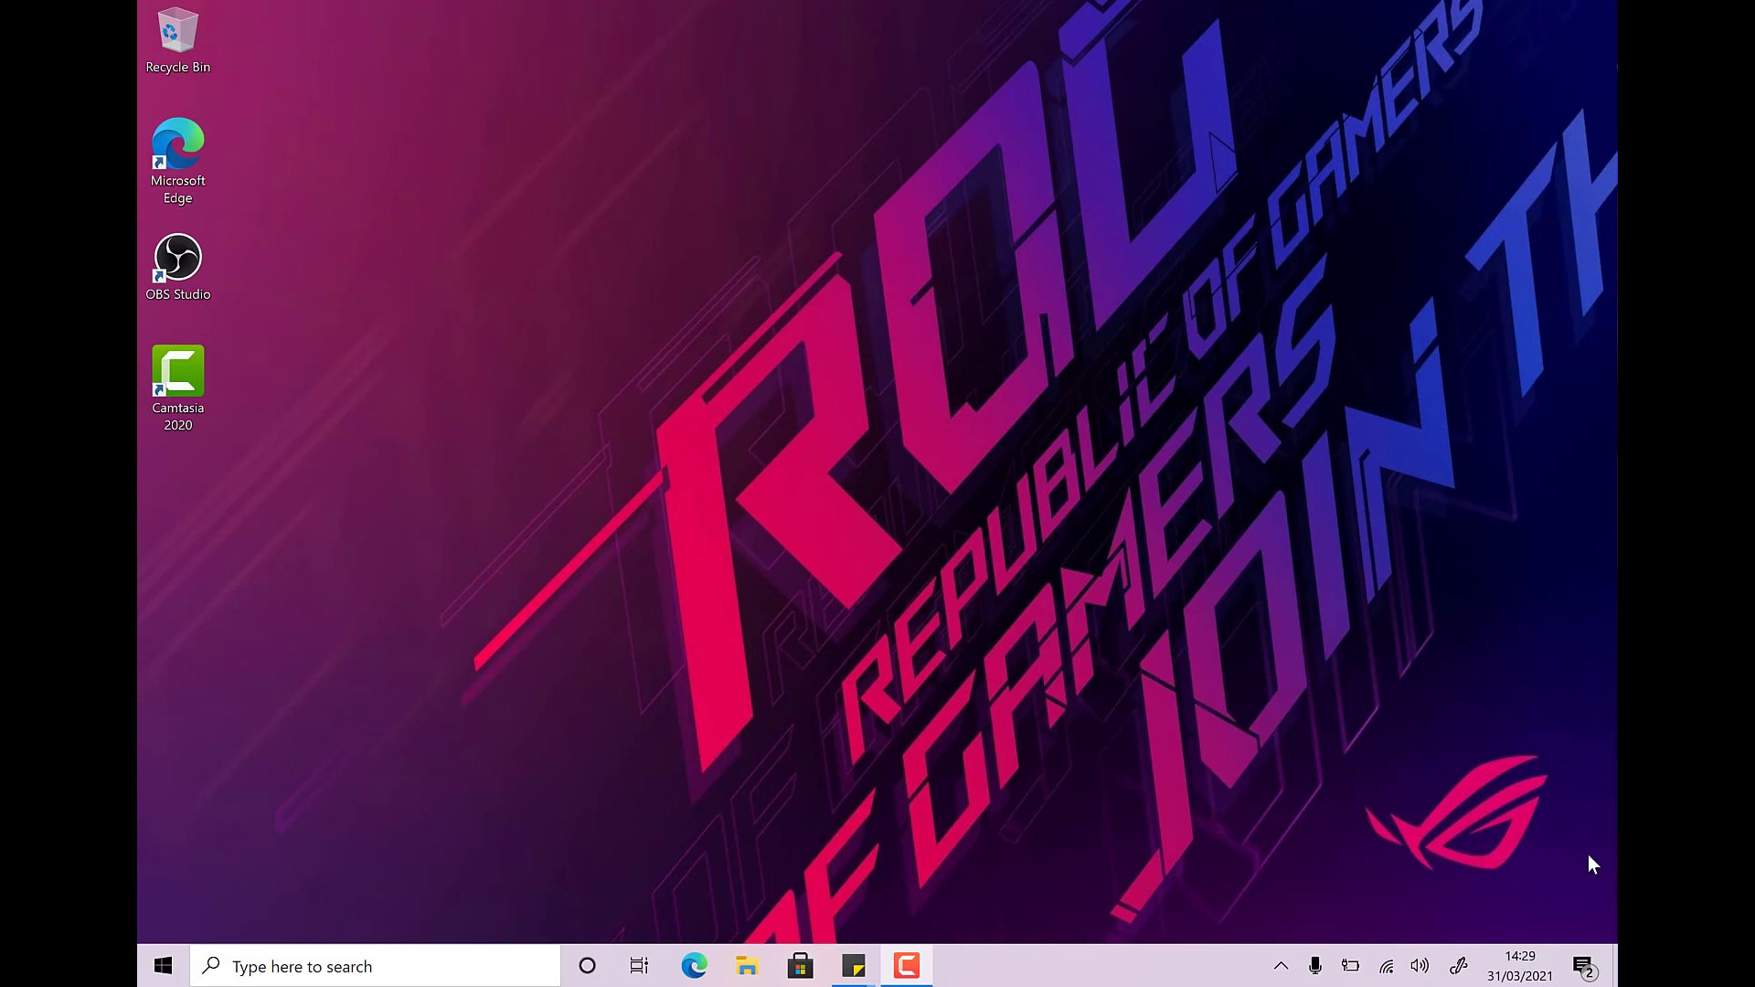
Relaunch Jabra Direct, check the Jabra Link 370's paired Bluetooth devices, then view Updates
key("super")
type("jabra")
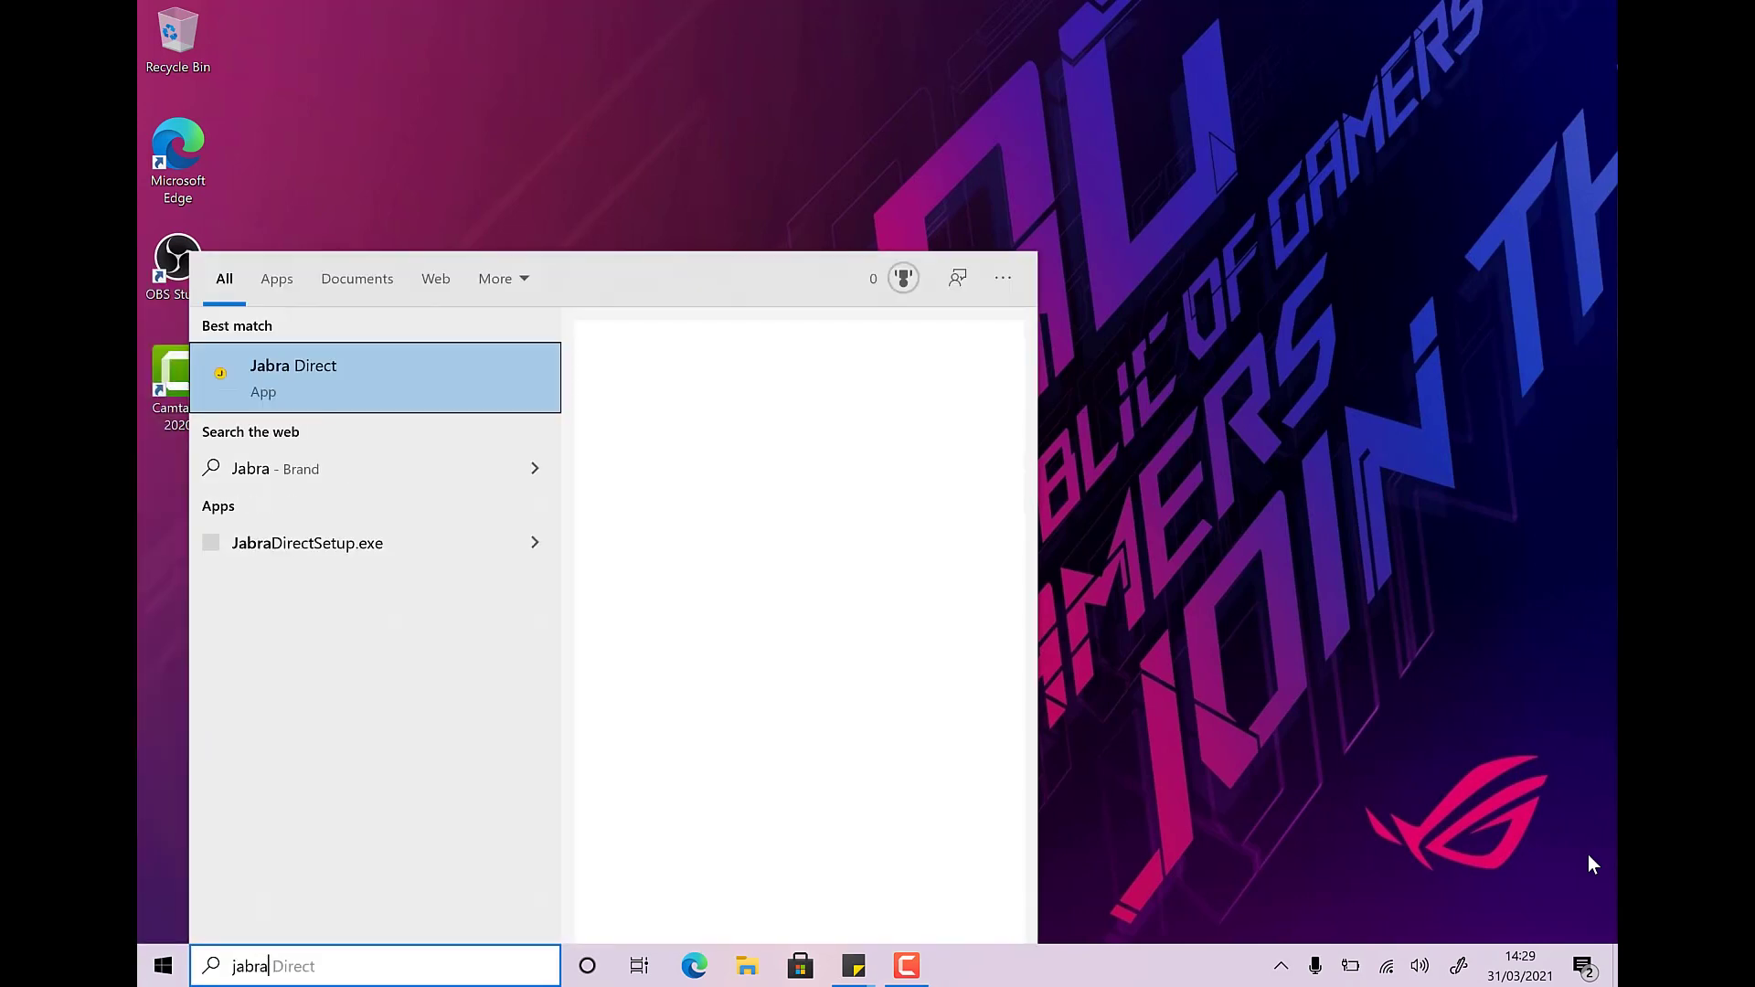
key("Return")
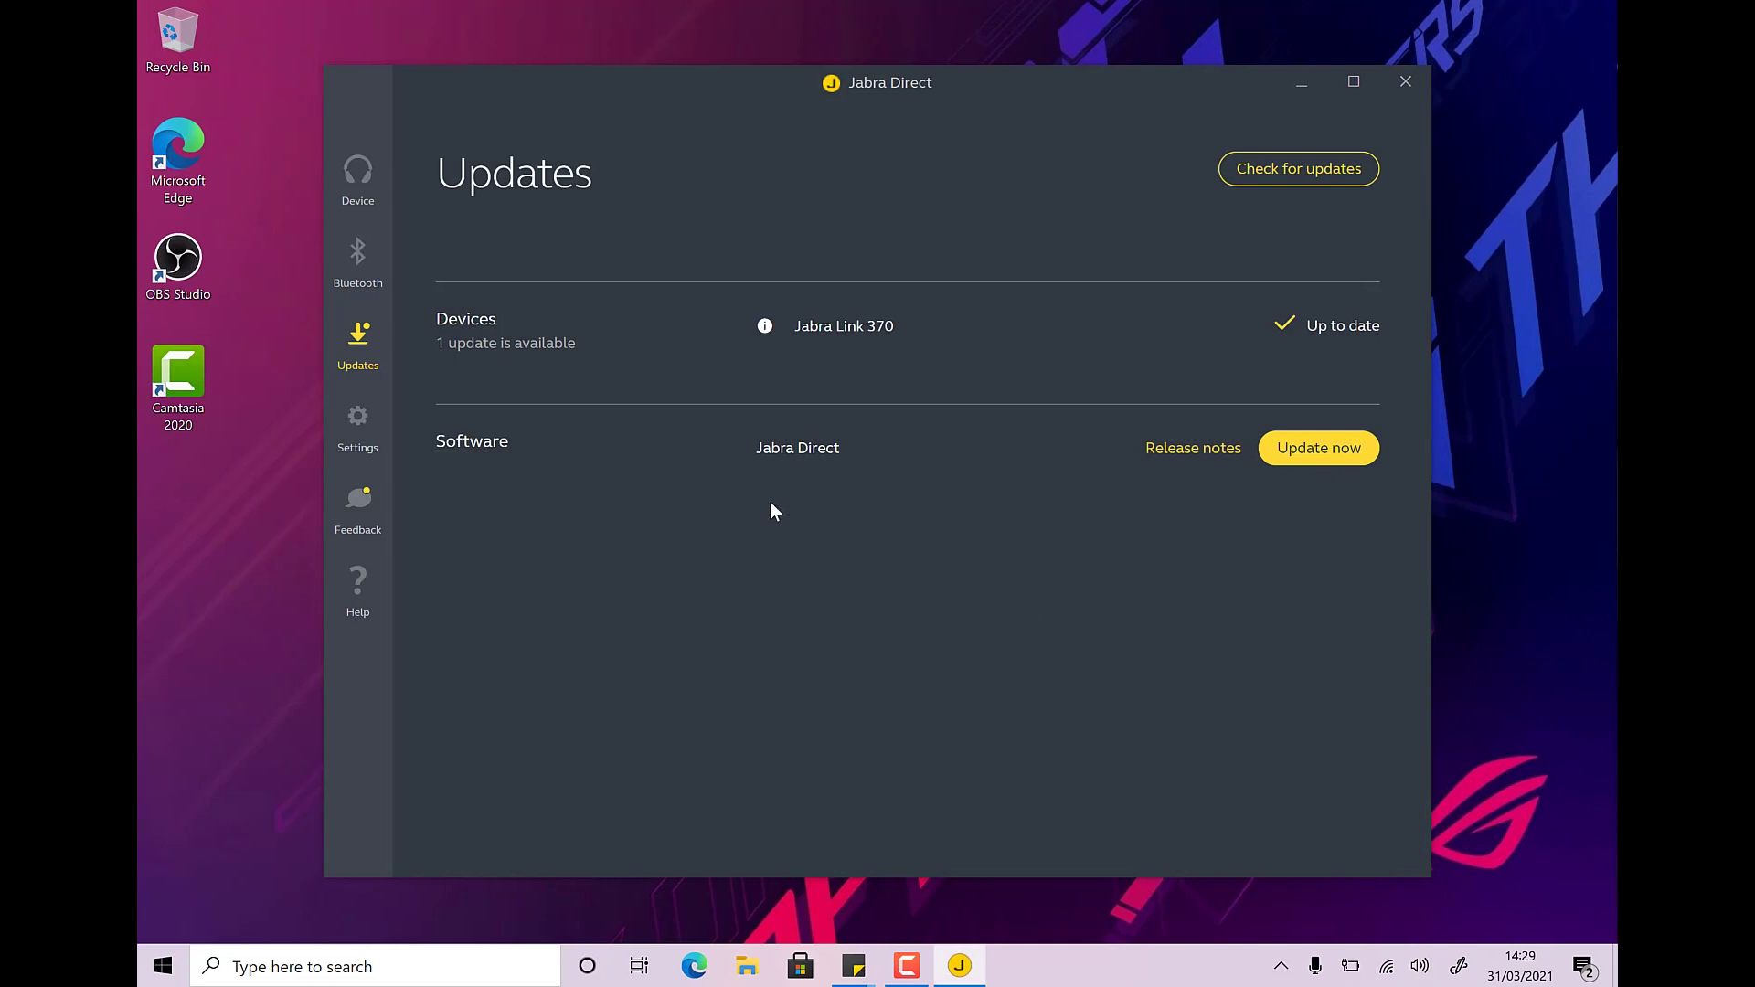
left_click(366, 196)
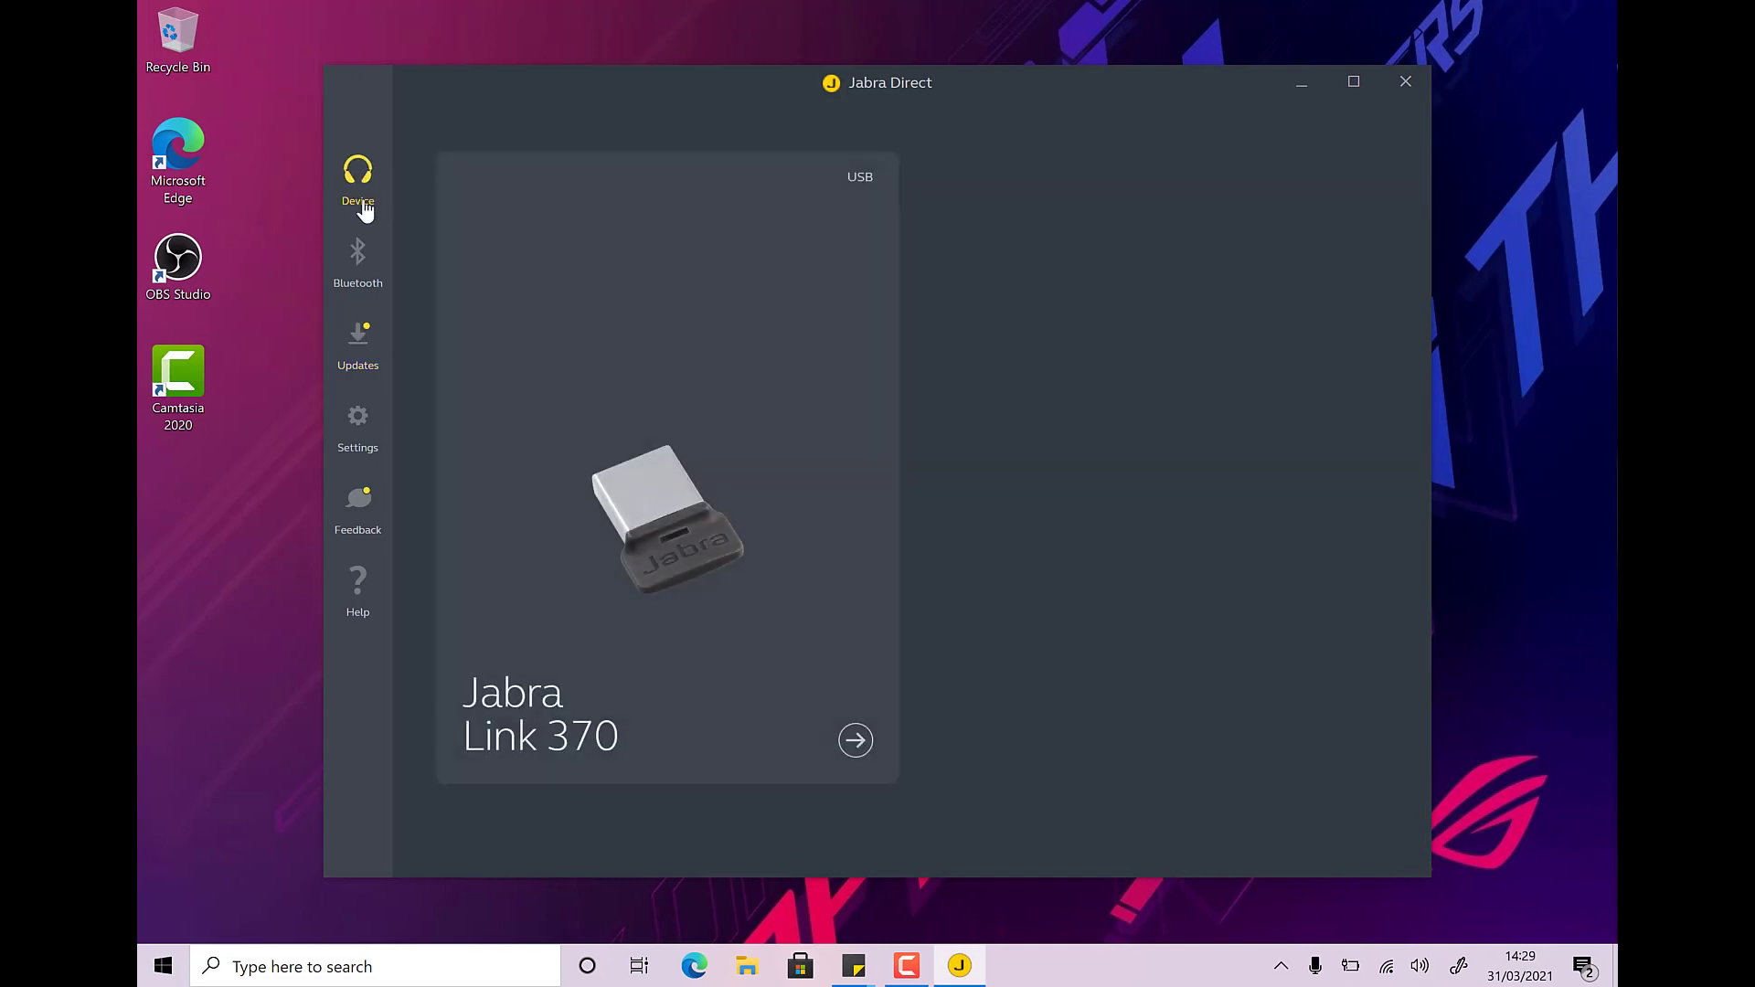
left_click(360, 276)
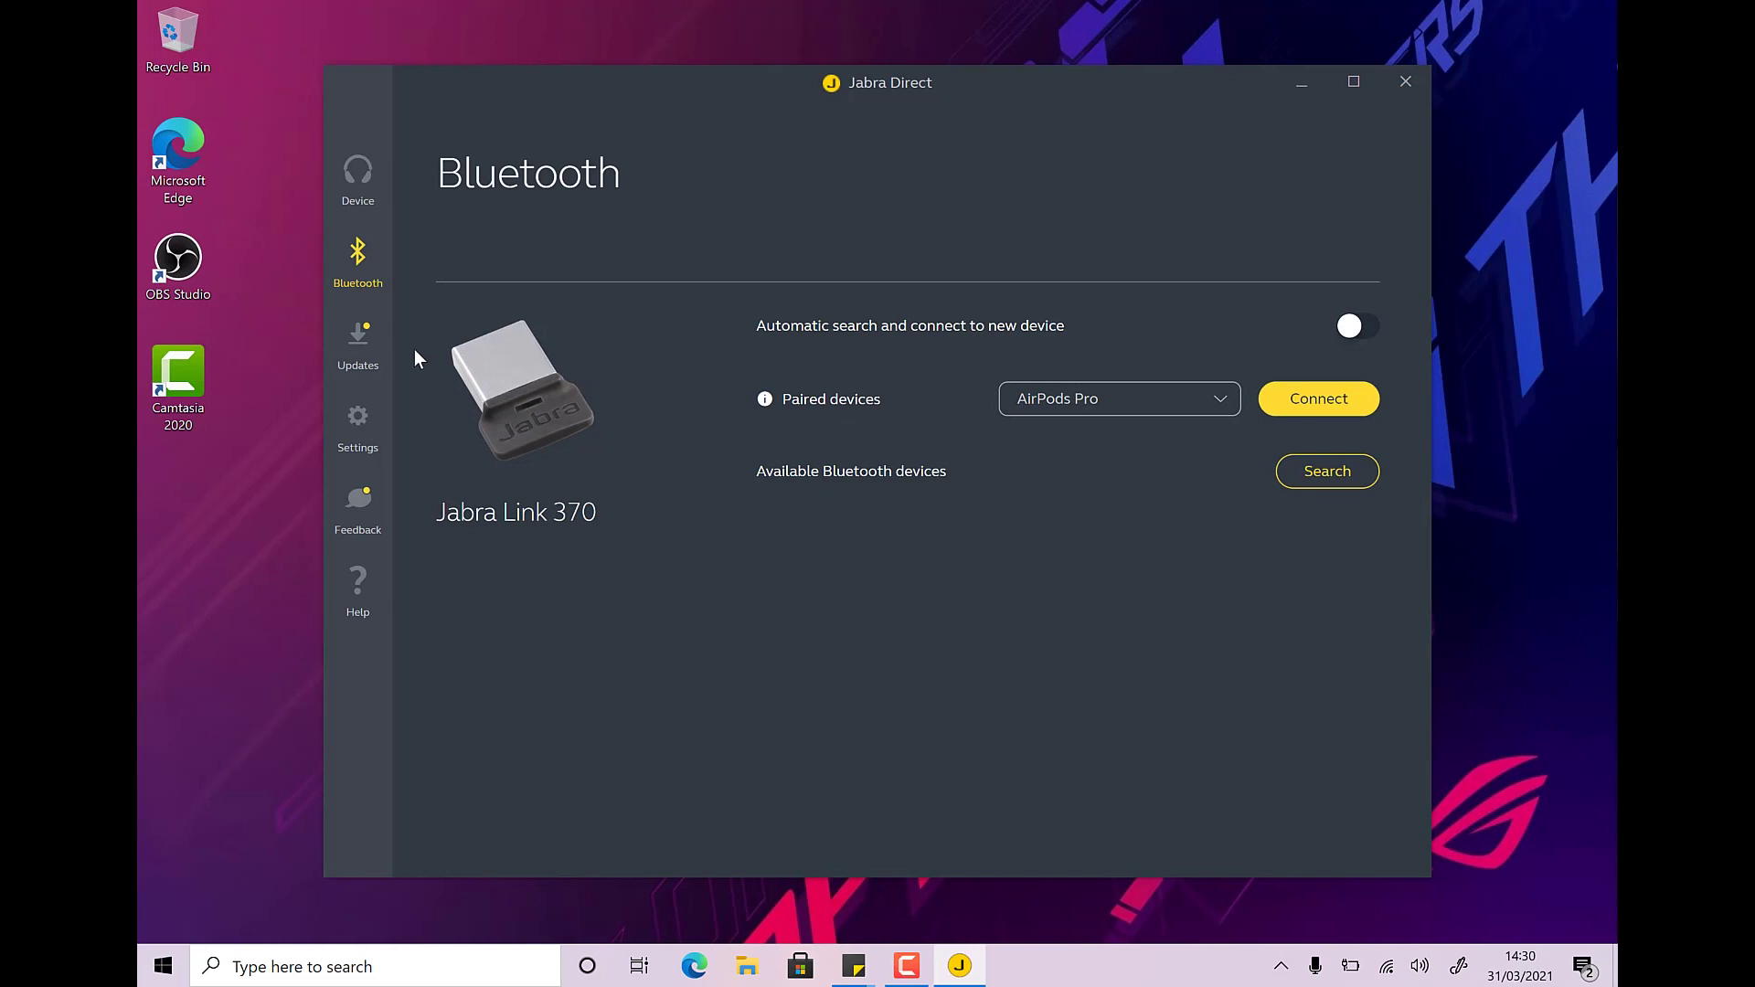
left_click(356, 367)
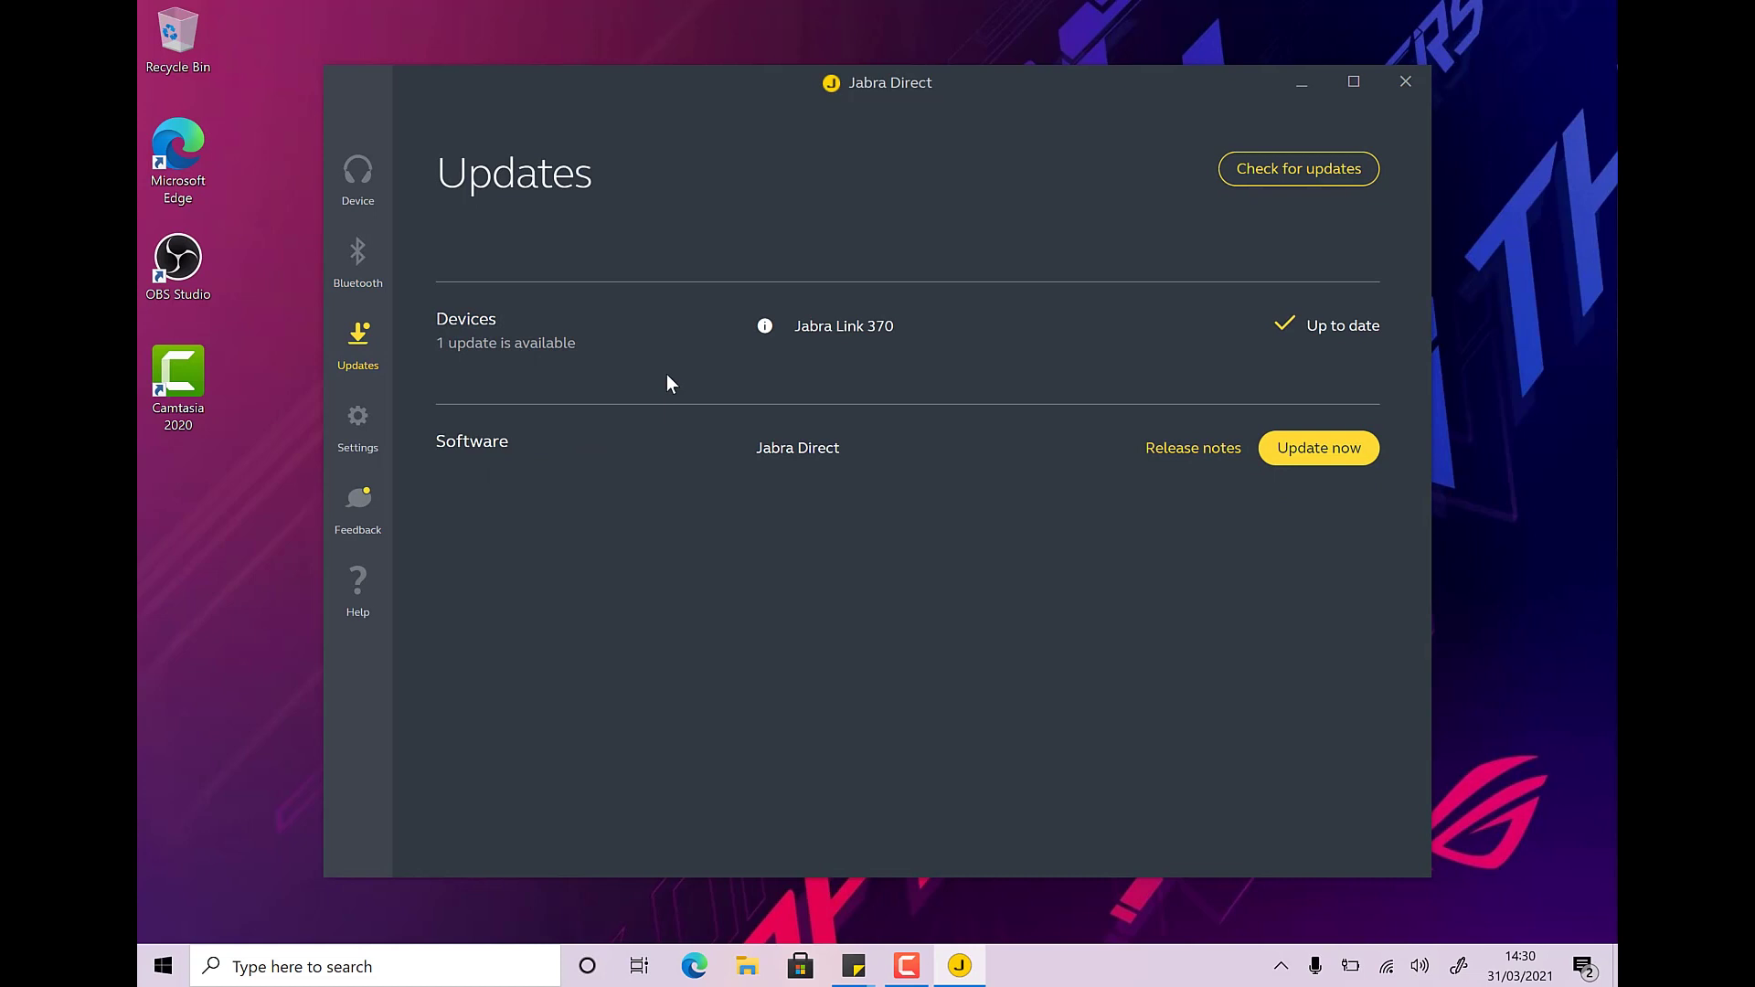
Check for updates, download the newer Jabra Direct version and run its installer
left_click(1293, 182)
left_click(1341, 456)
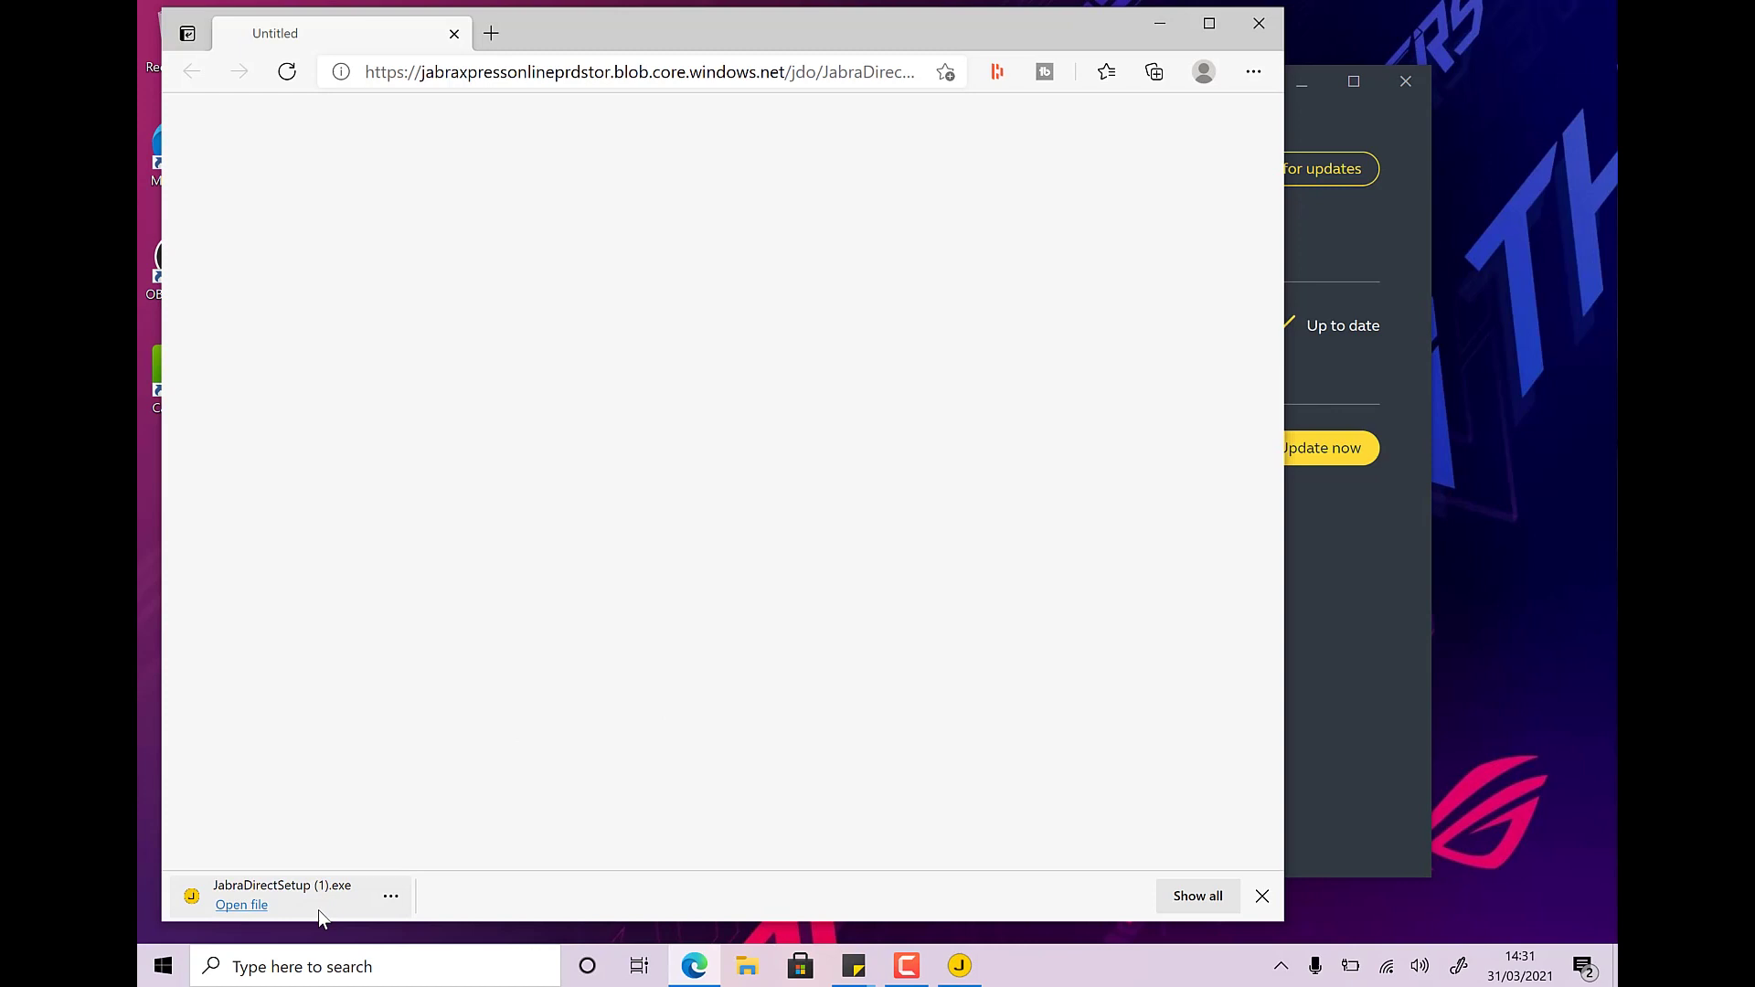
left_click(245, 907)
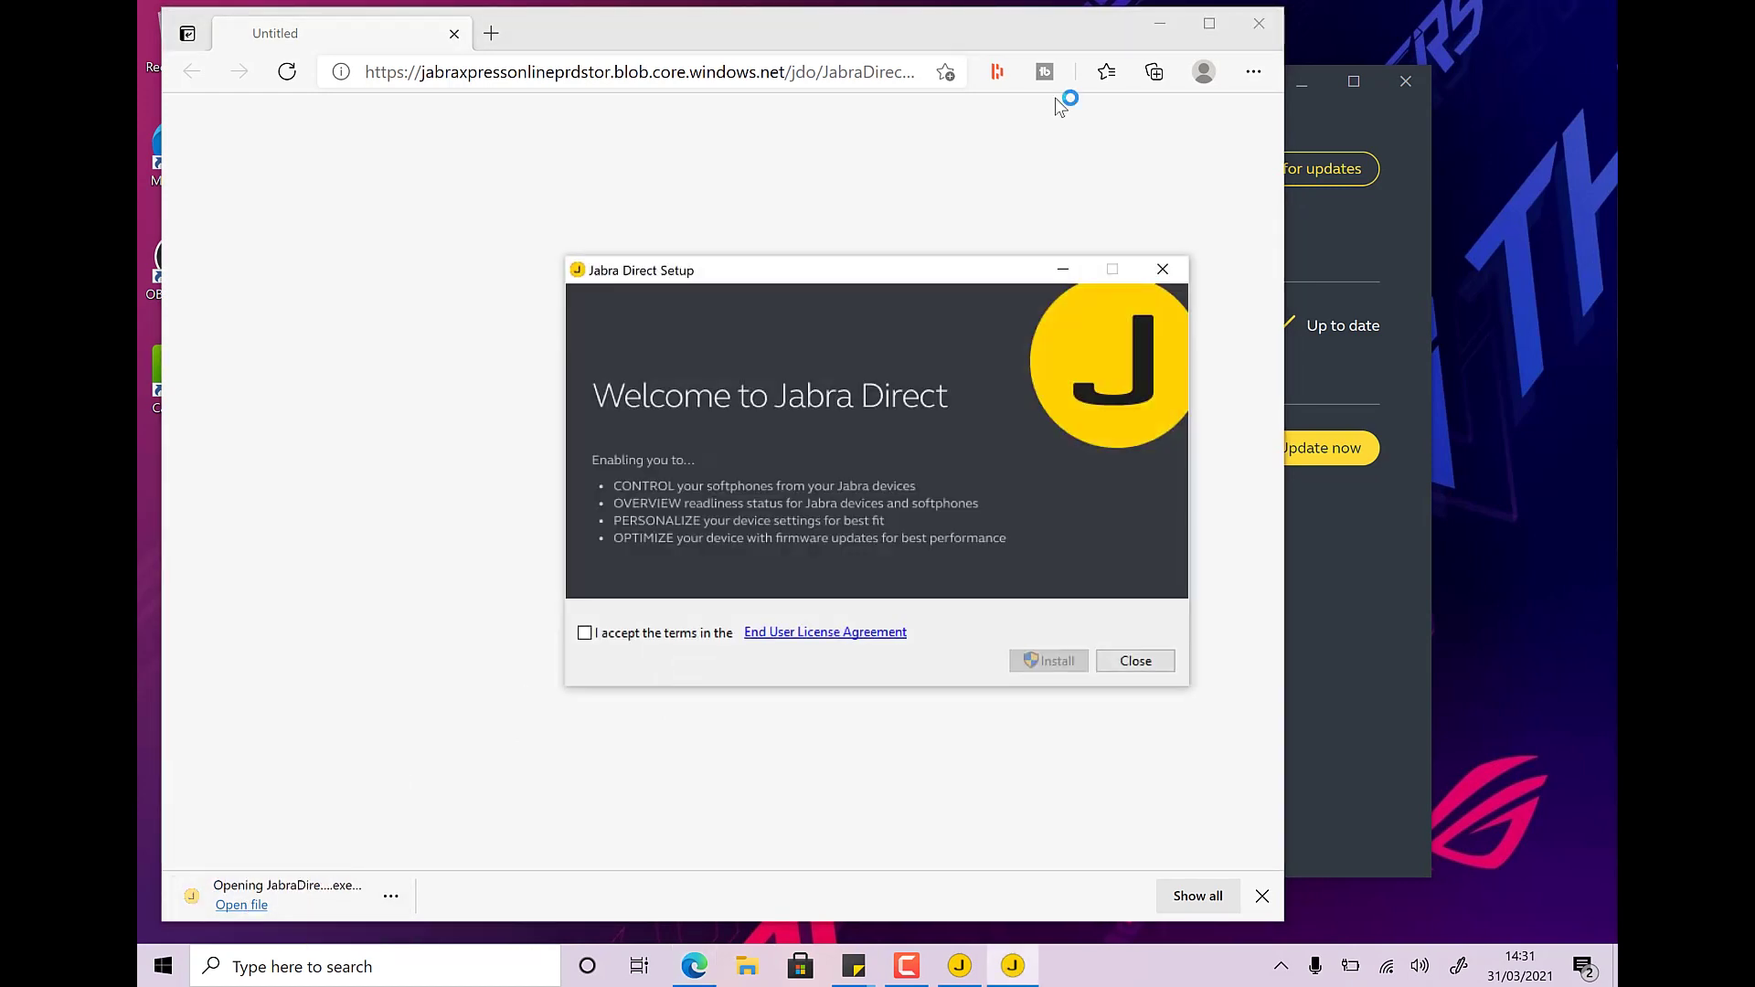
Close the browser, accept the licence terms, install the updated Jabra Direct and relaunch it
left_click(1259, 23)
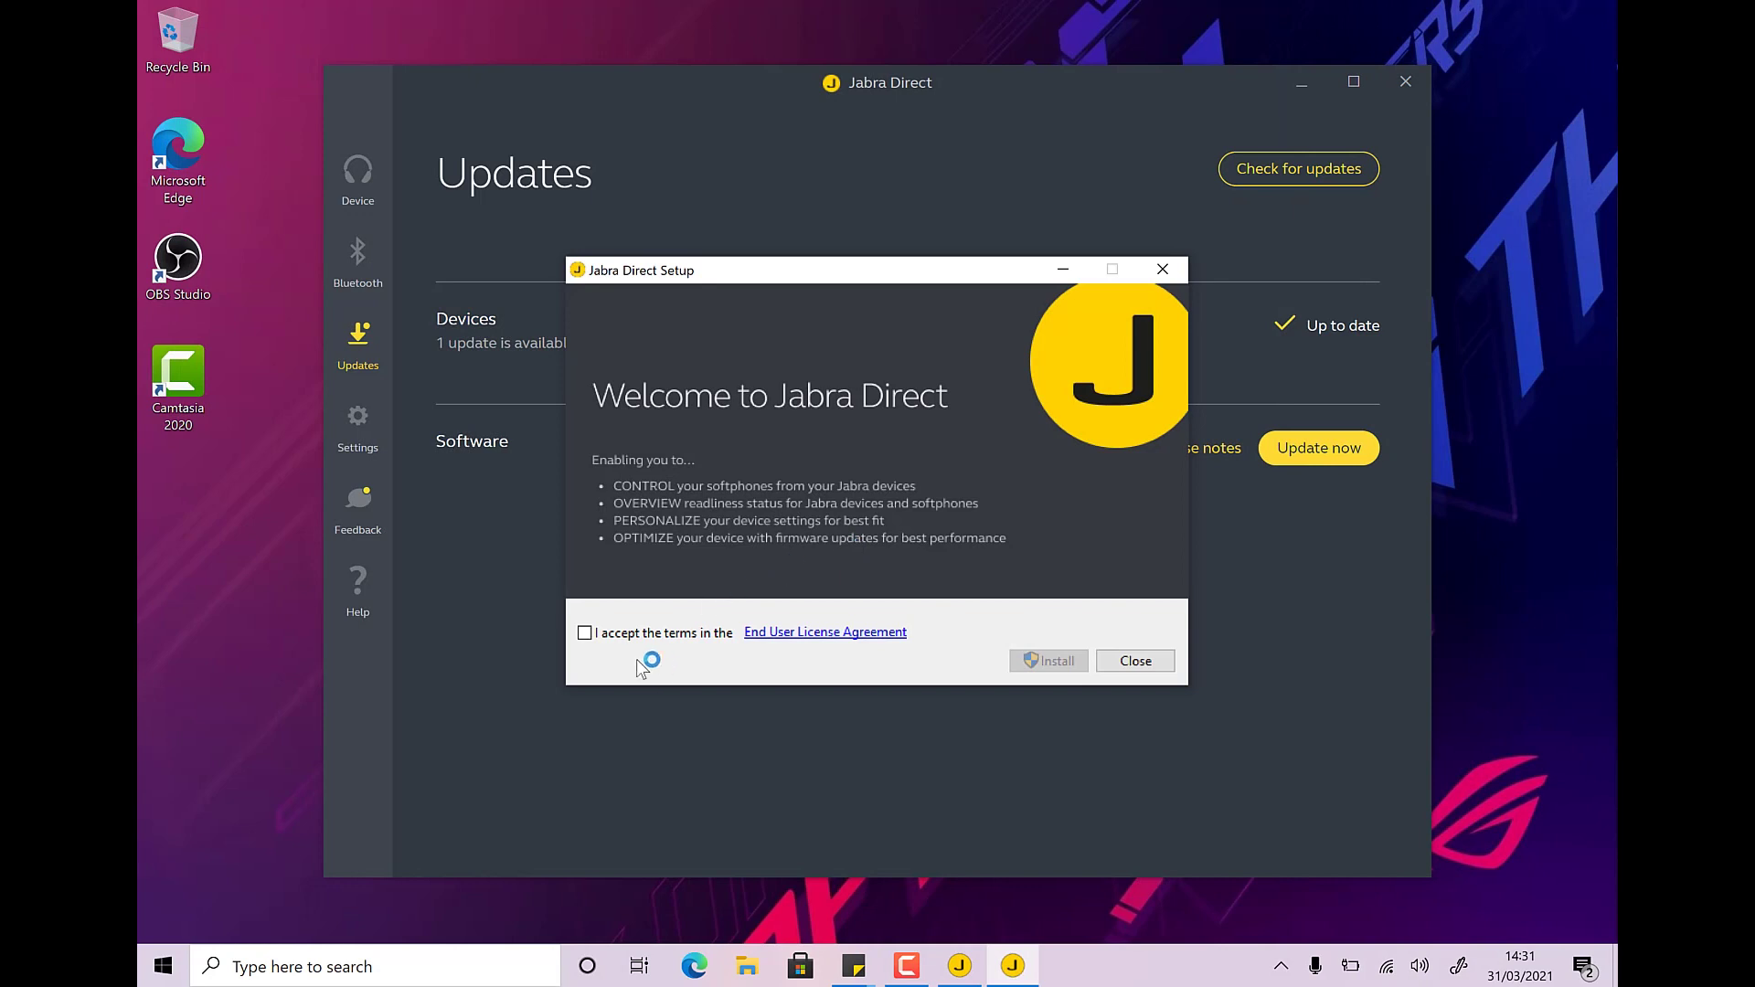
left_click(640, 633)
left_click(1053, 662)
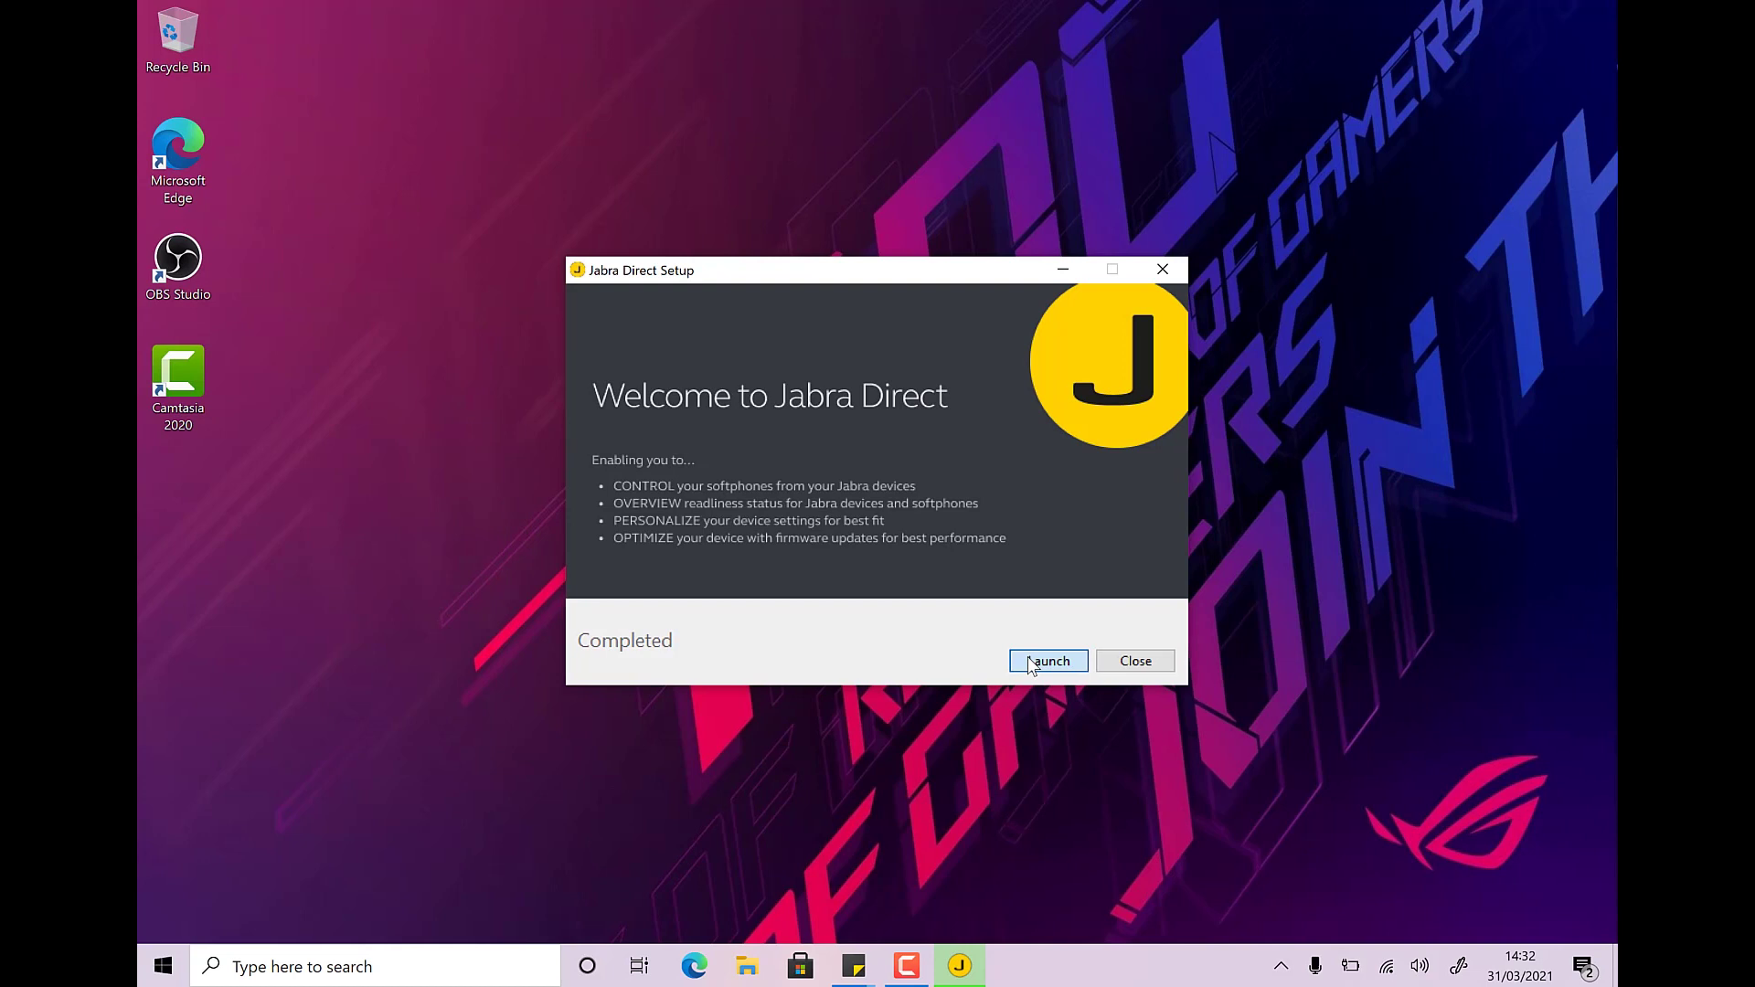
left_click(1048, 661)
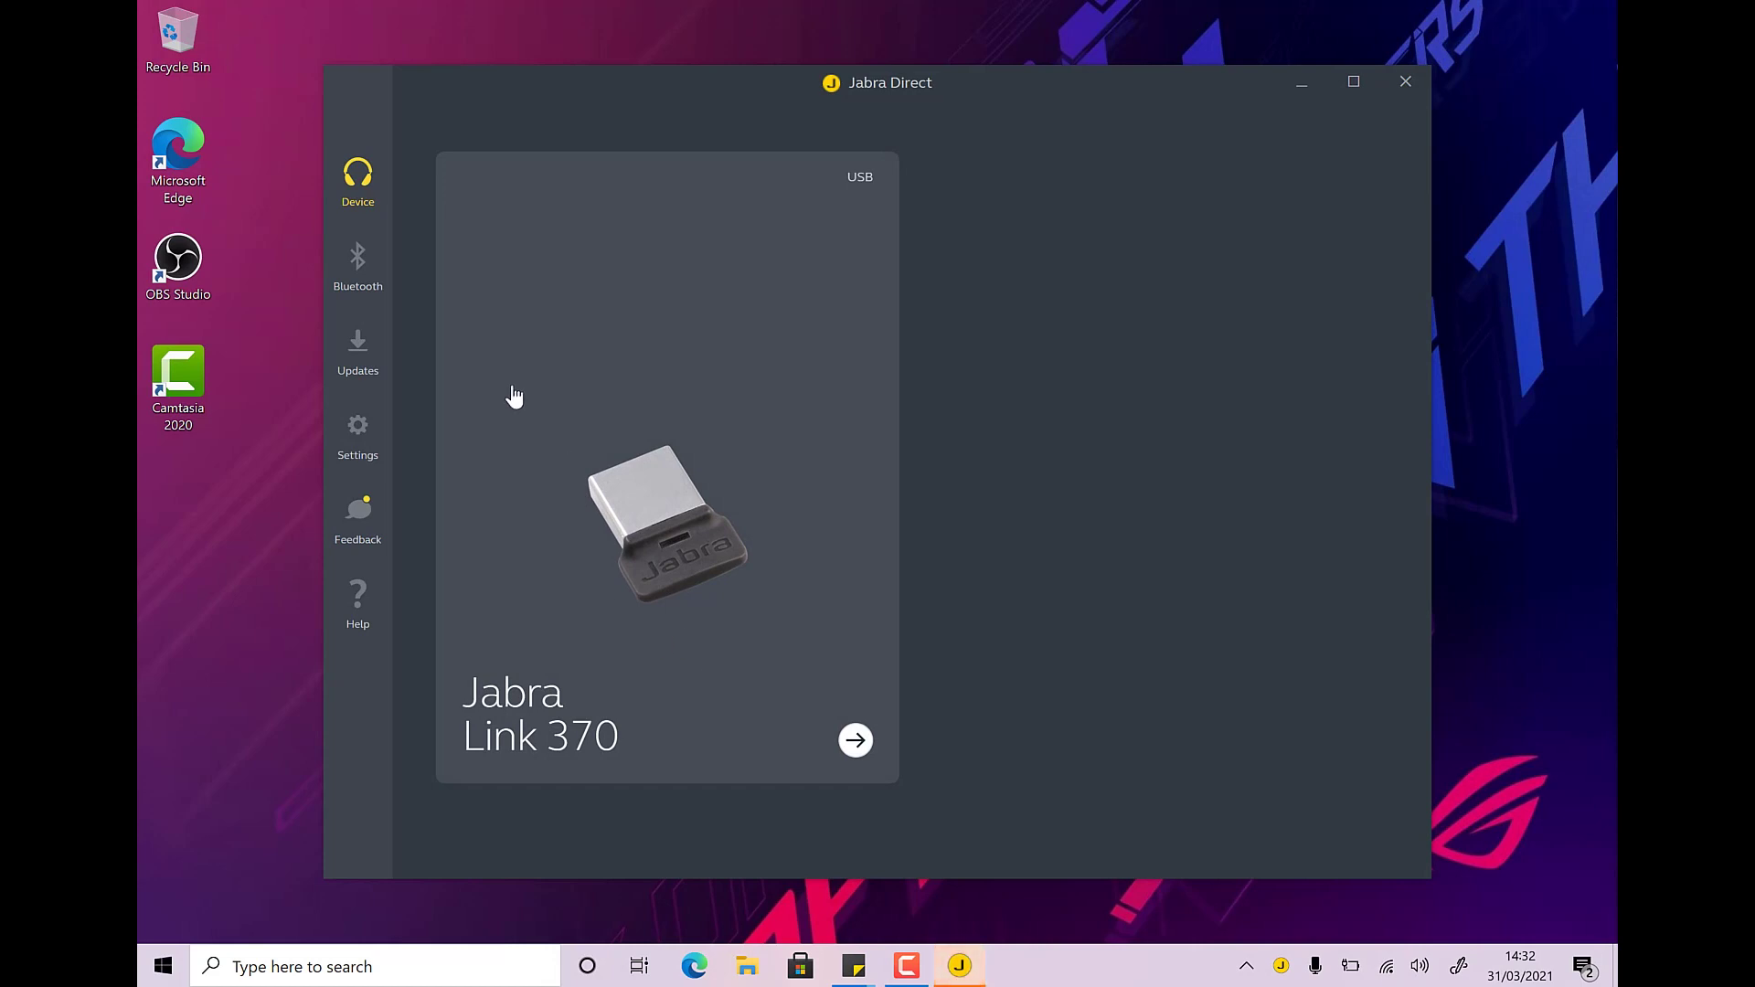
Show the Jabra Link 370's Bluetooth page listing AirPods Pro as paired, then bring up Windows search
left_click(377, 290)
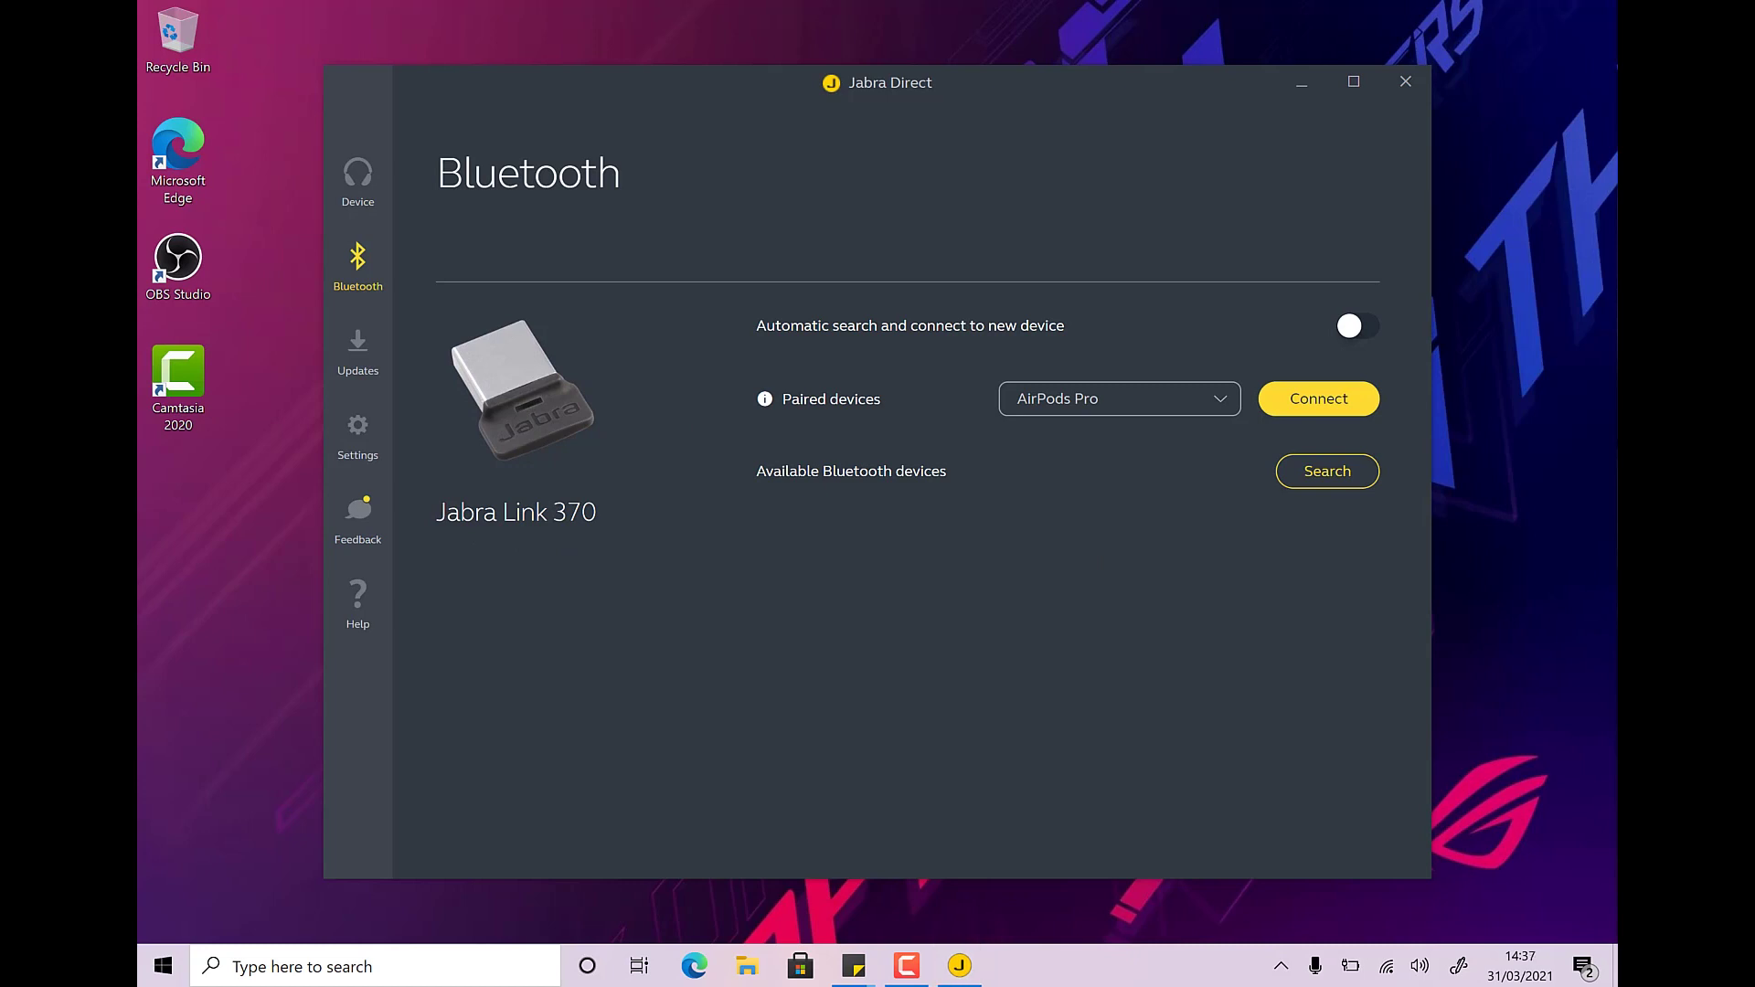
key("super")
Launch Microsoft Teams, set its audio device to 2- Jabra Link 370, then close the Settings and chat windows
type("teams")
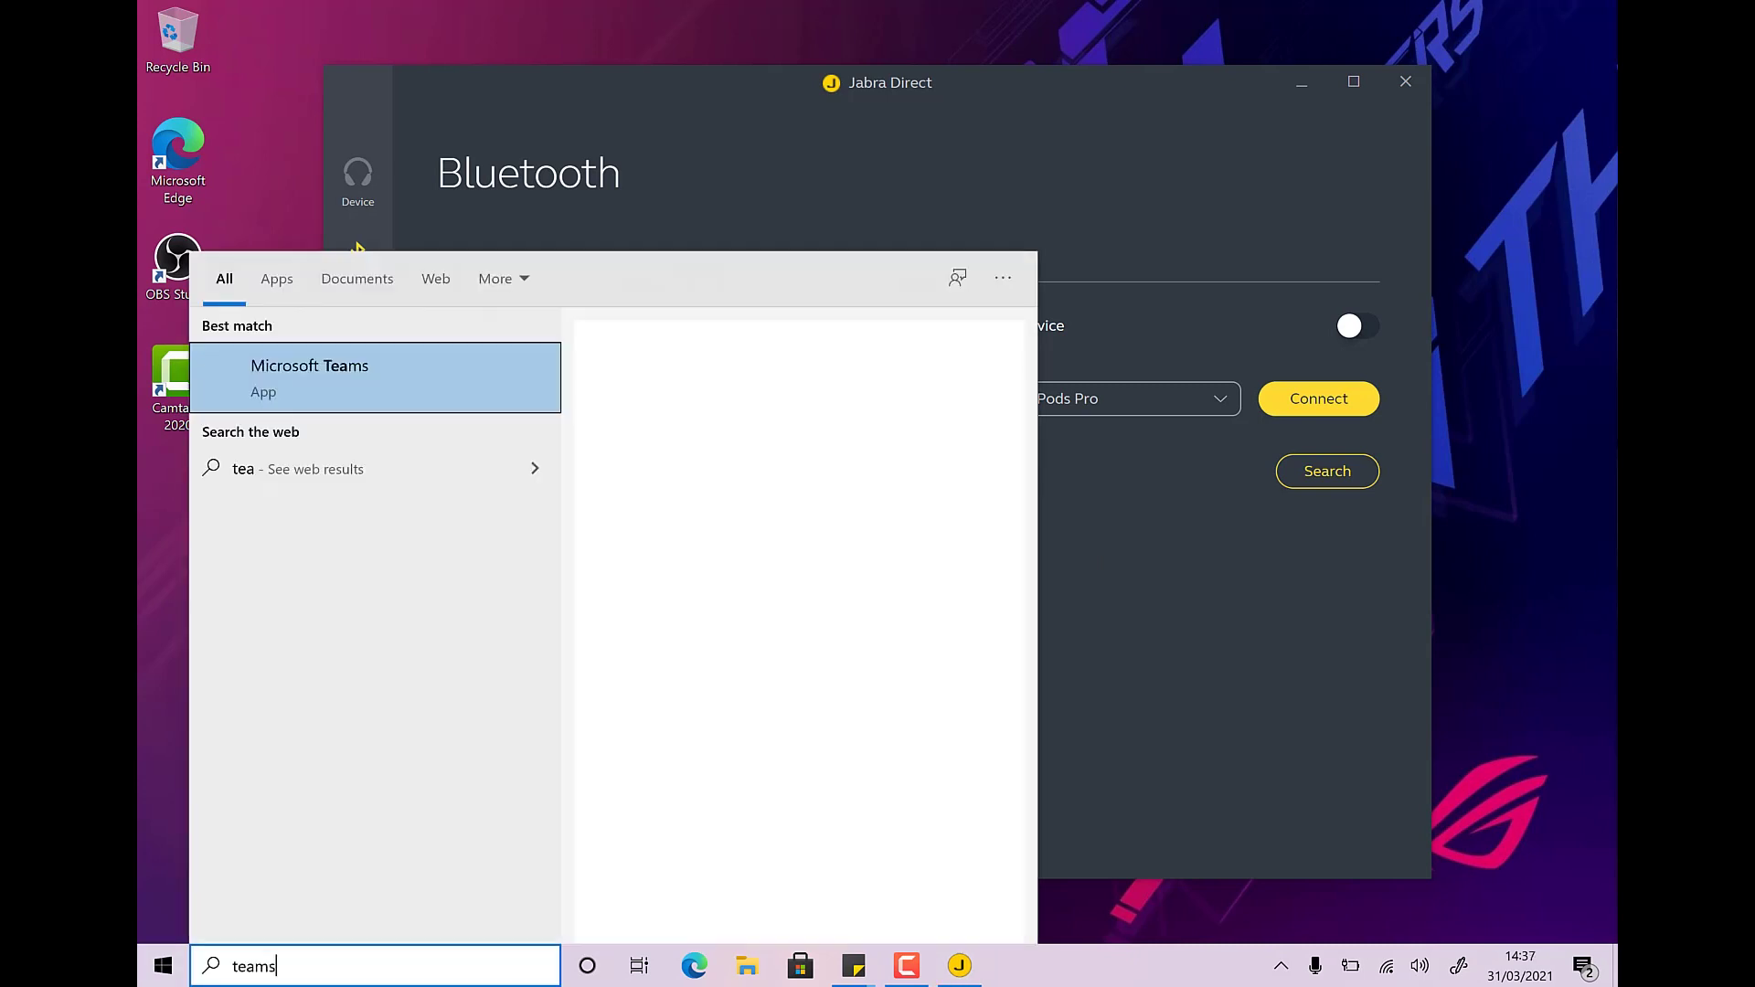
key("Return")
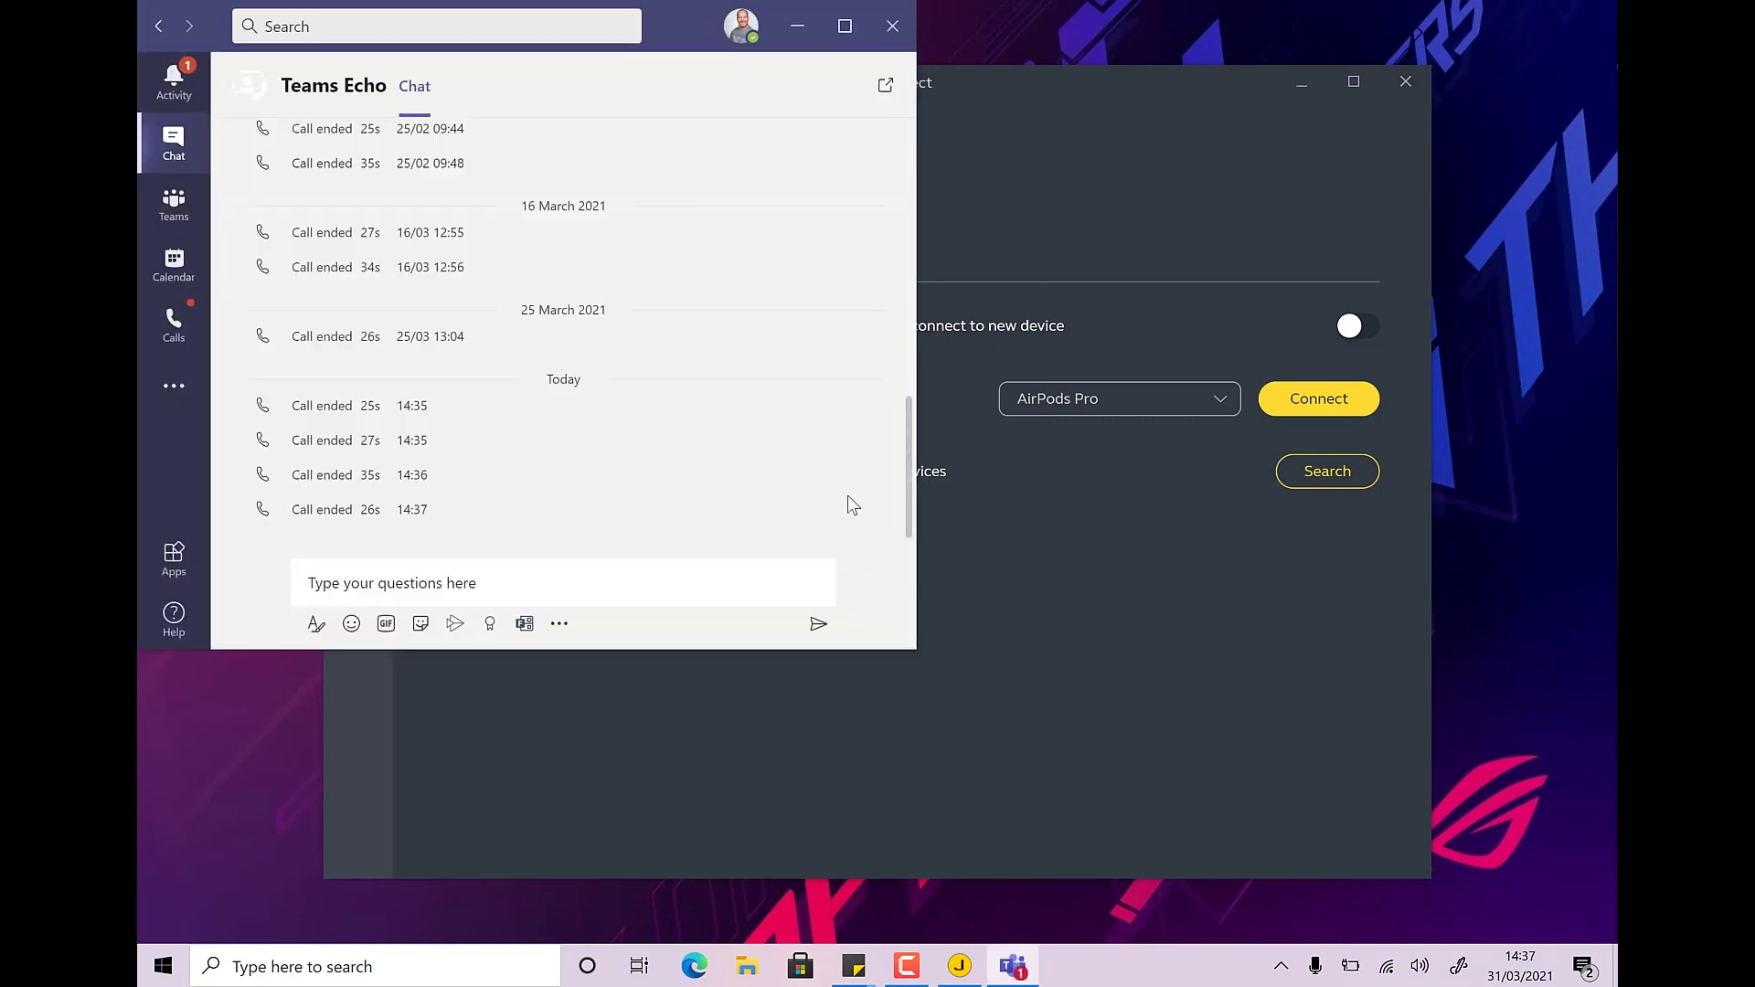
left_click(749, 41)
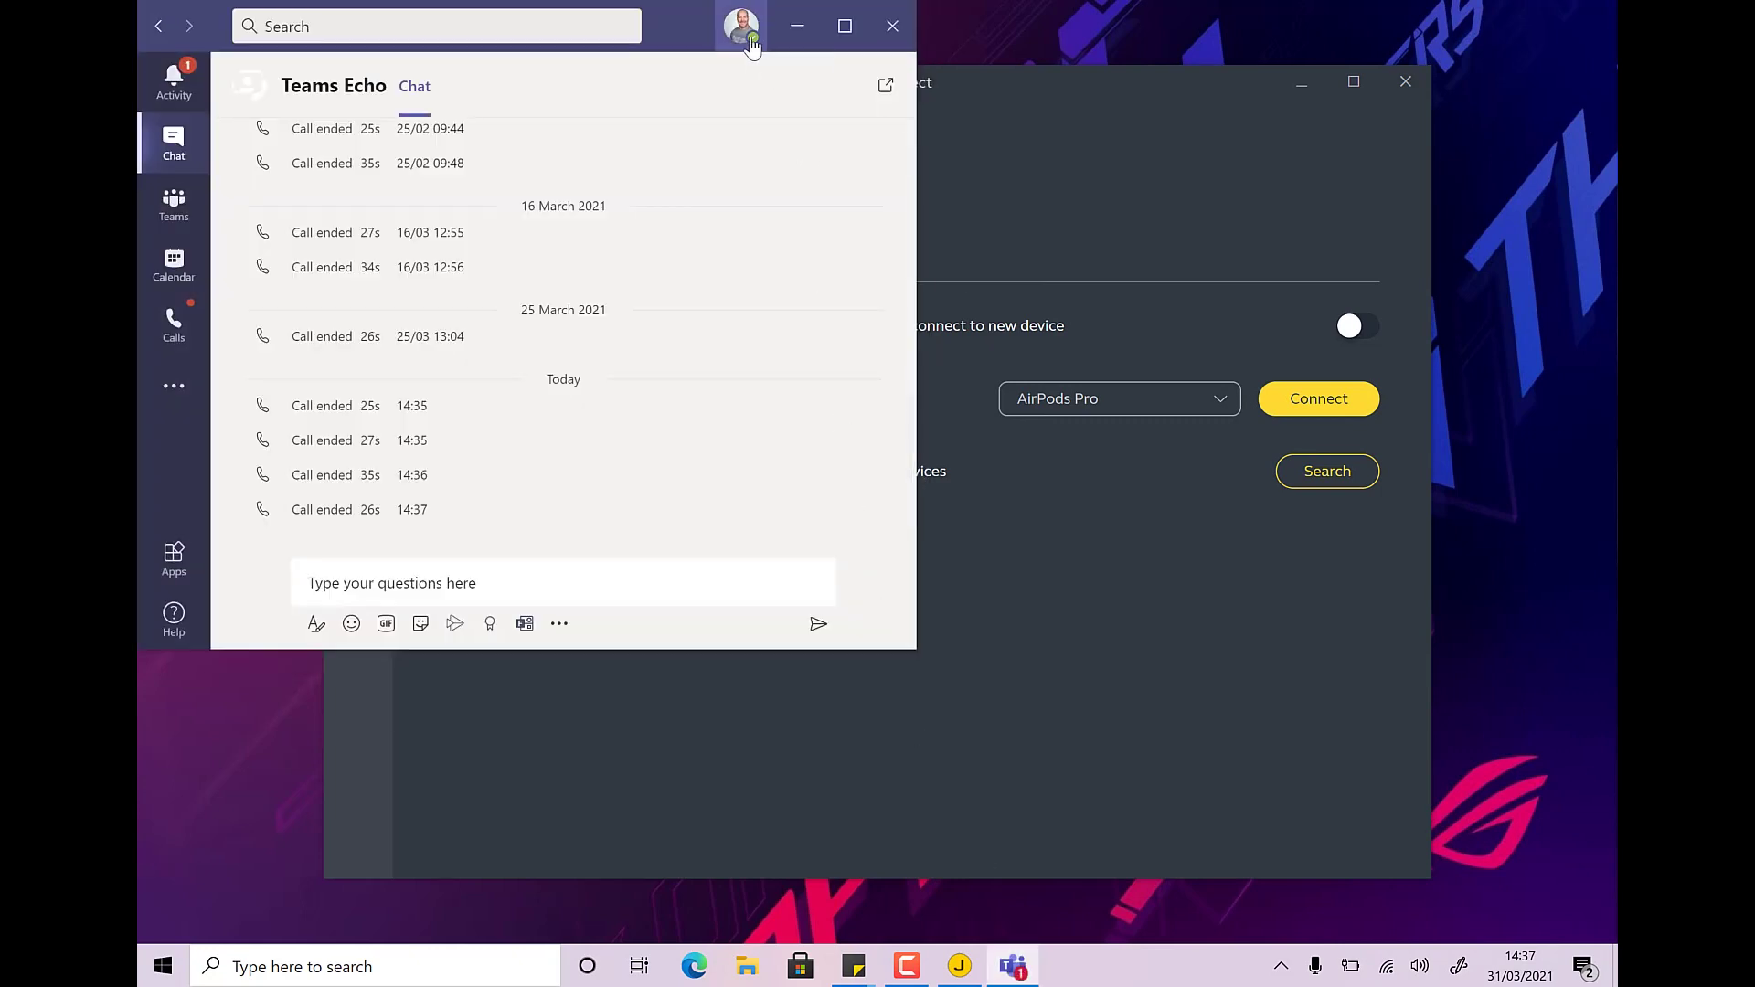
left_click(679, 296)
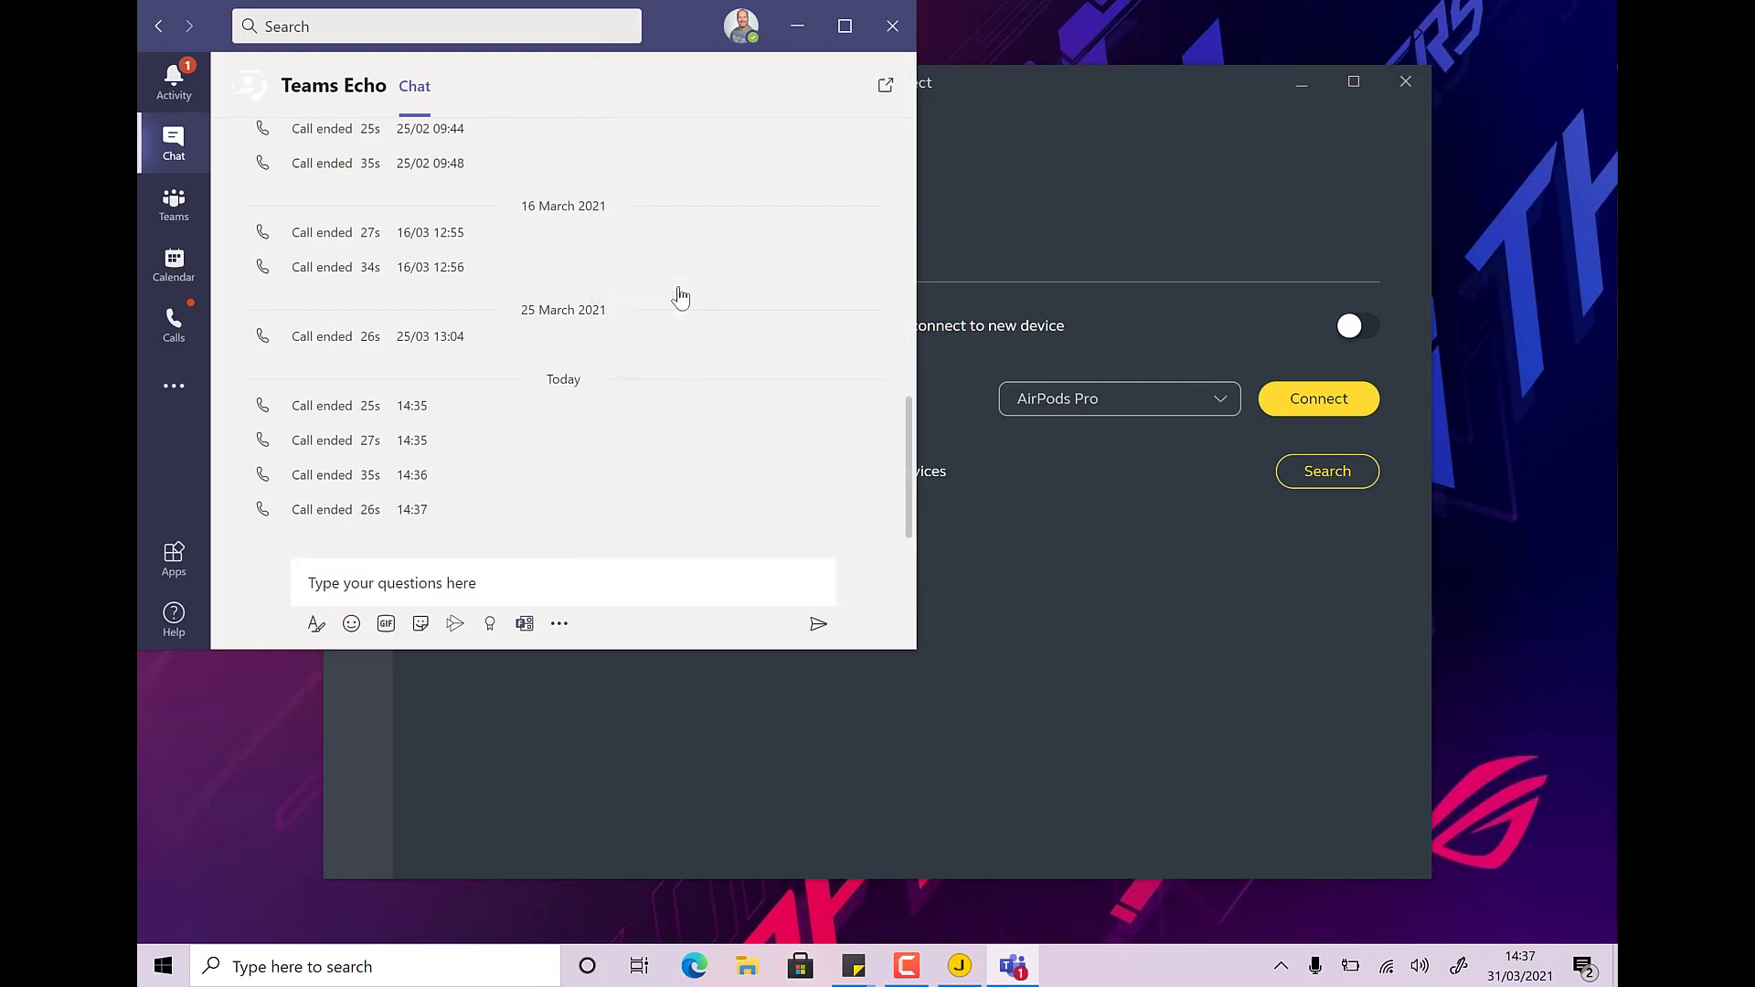
left_click(267, 204)
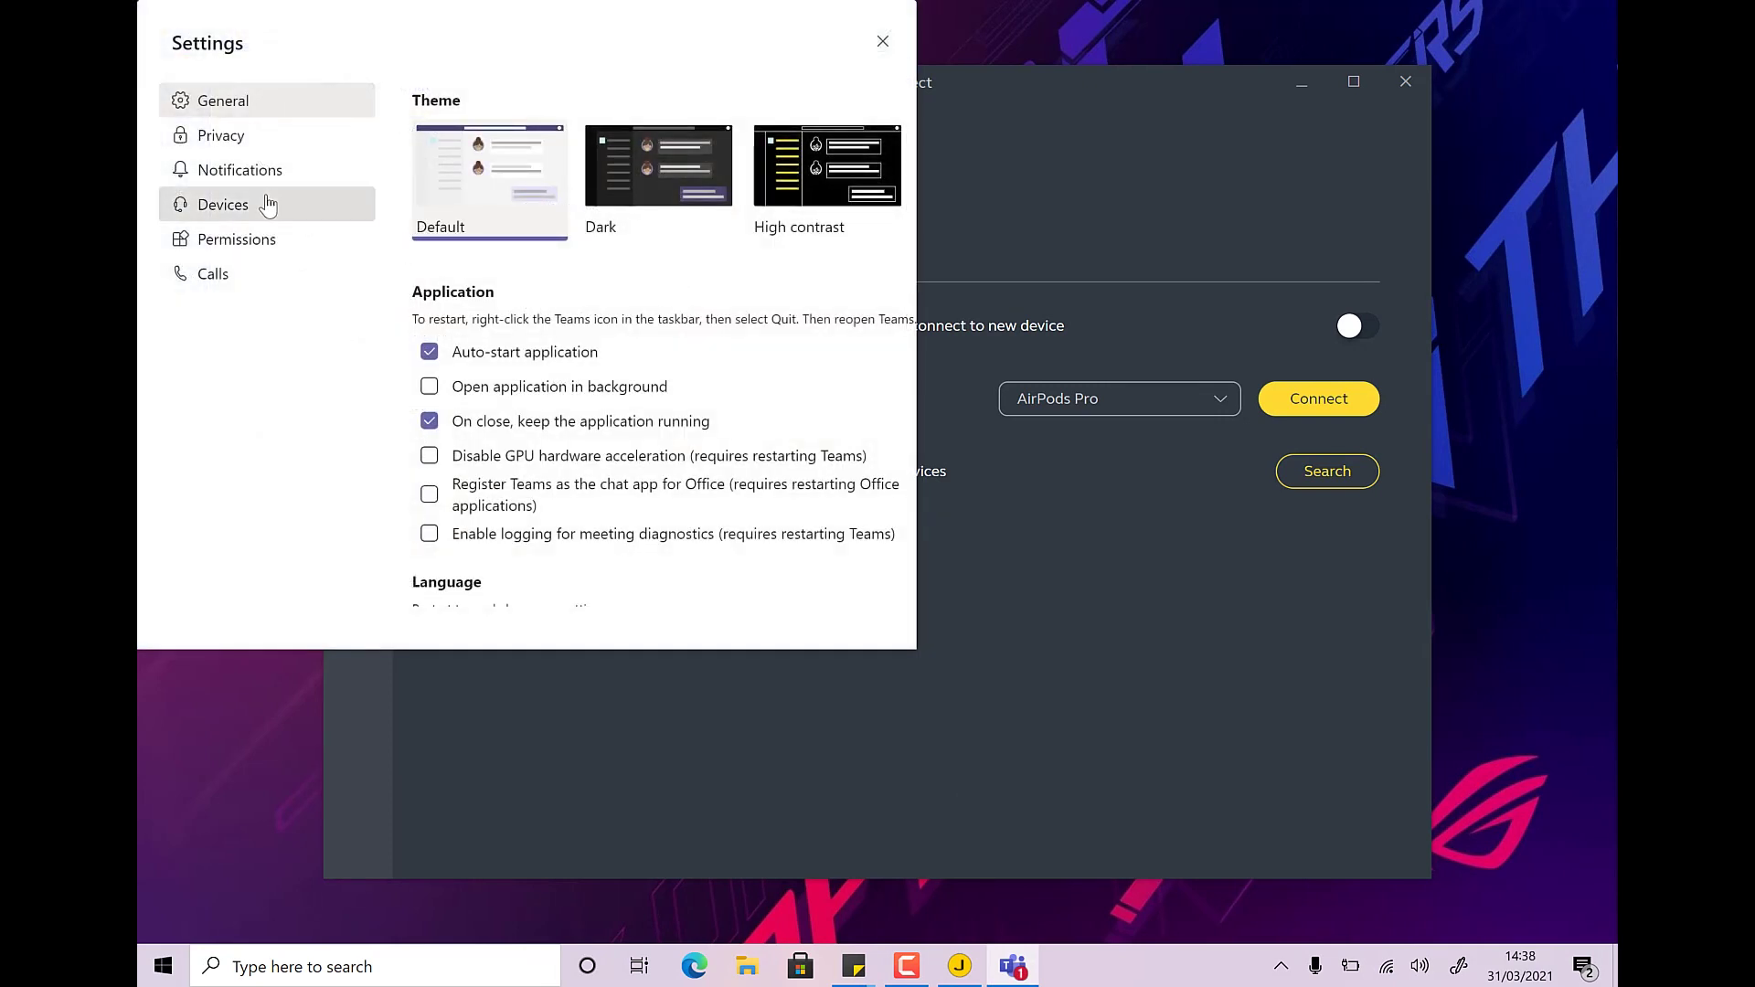
left_click(616, 149)
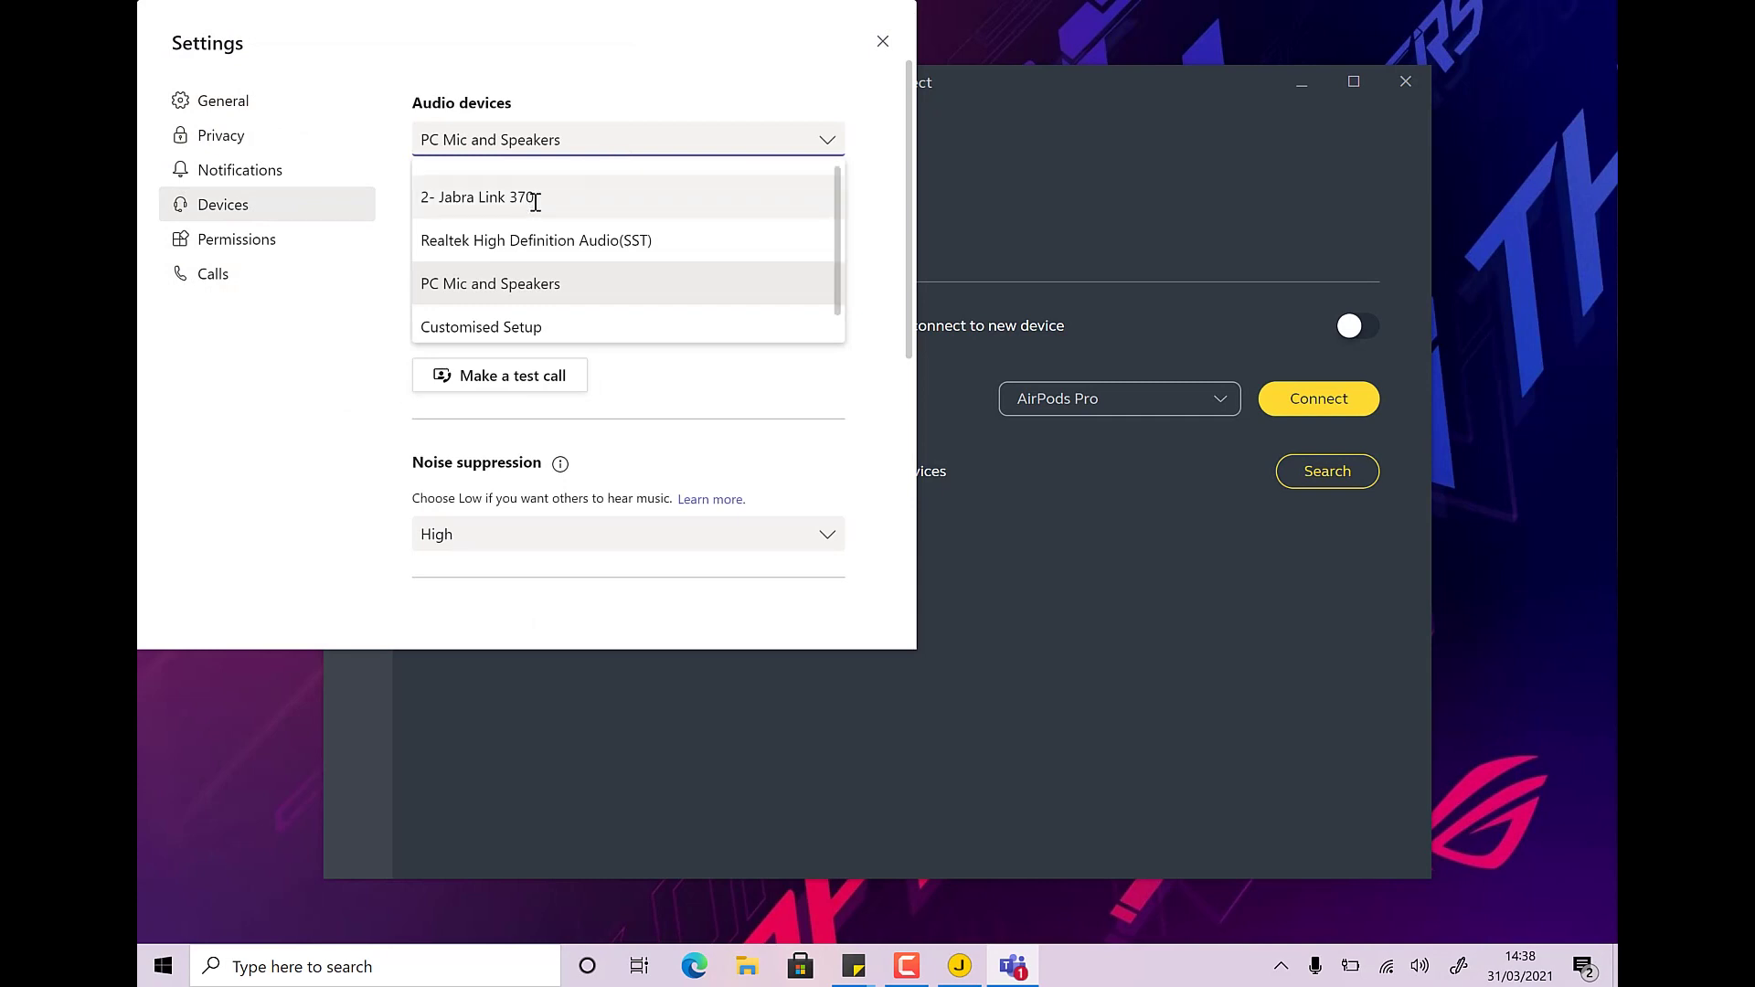
left_click(536, 199)
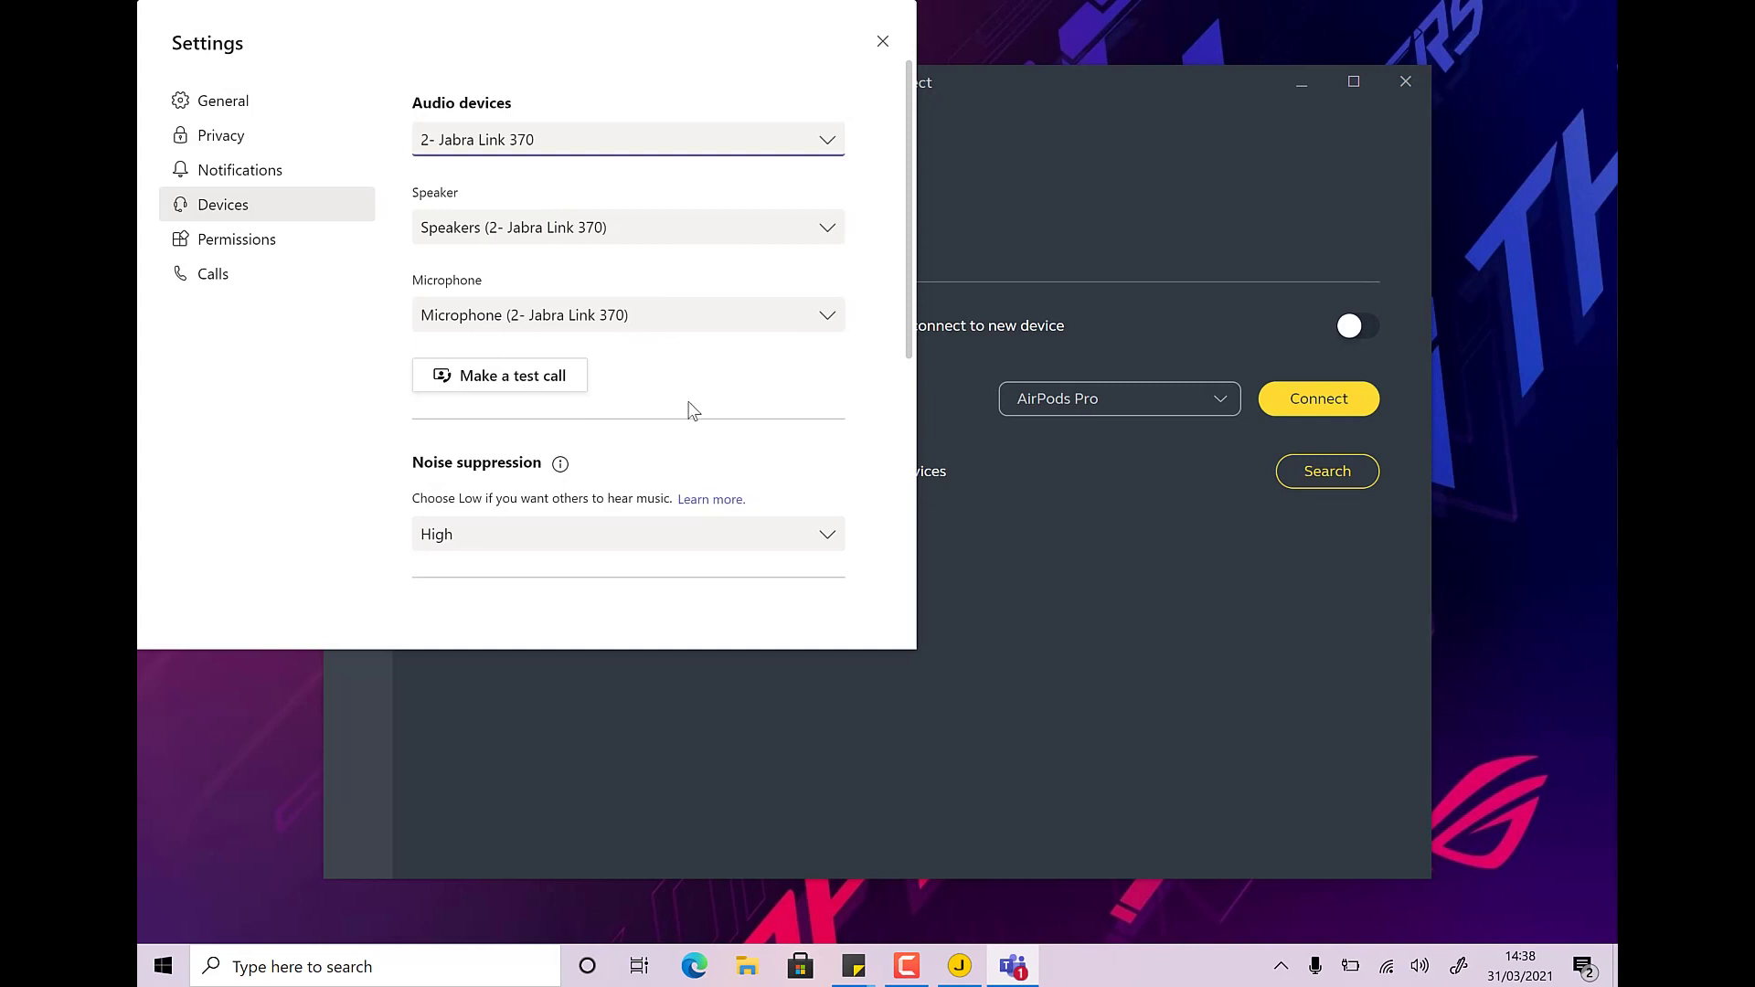
left_click(883, 41)
left_click(887, 43)
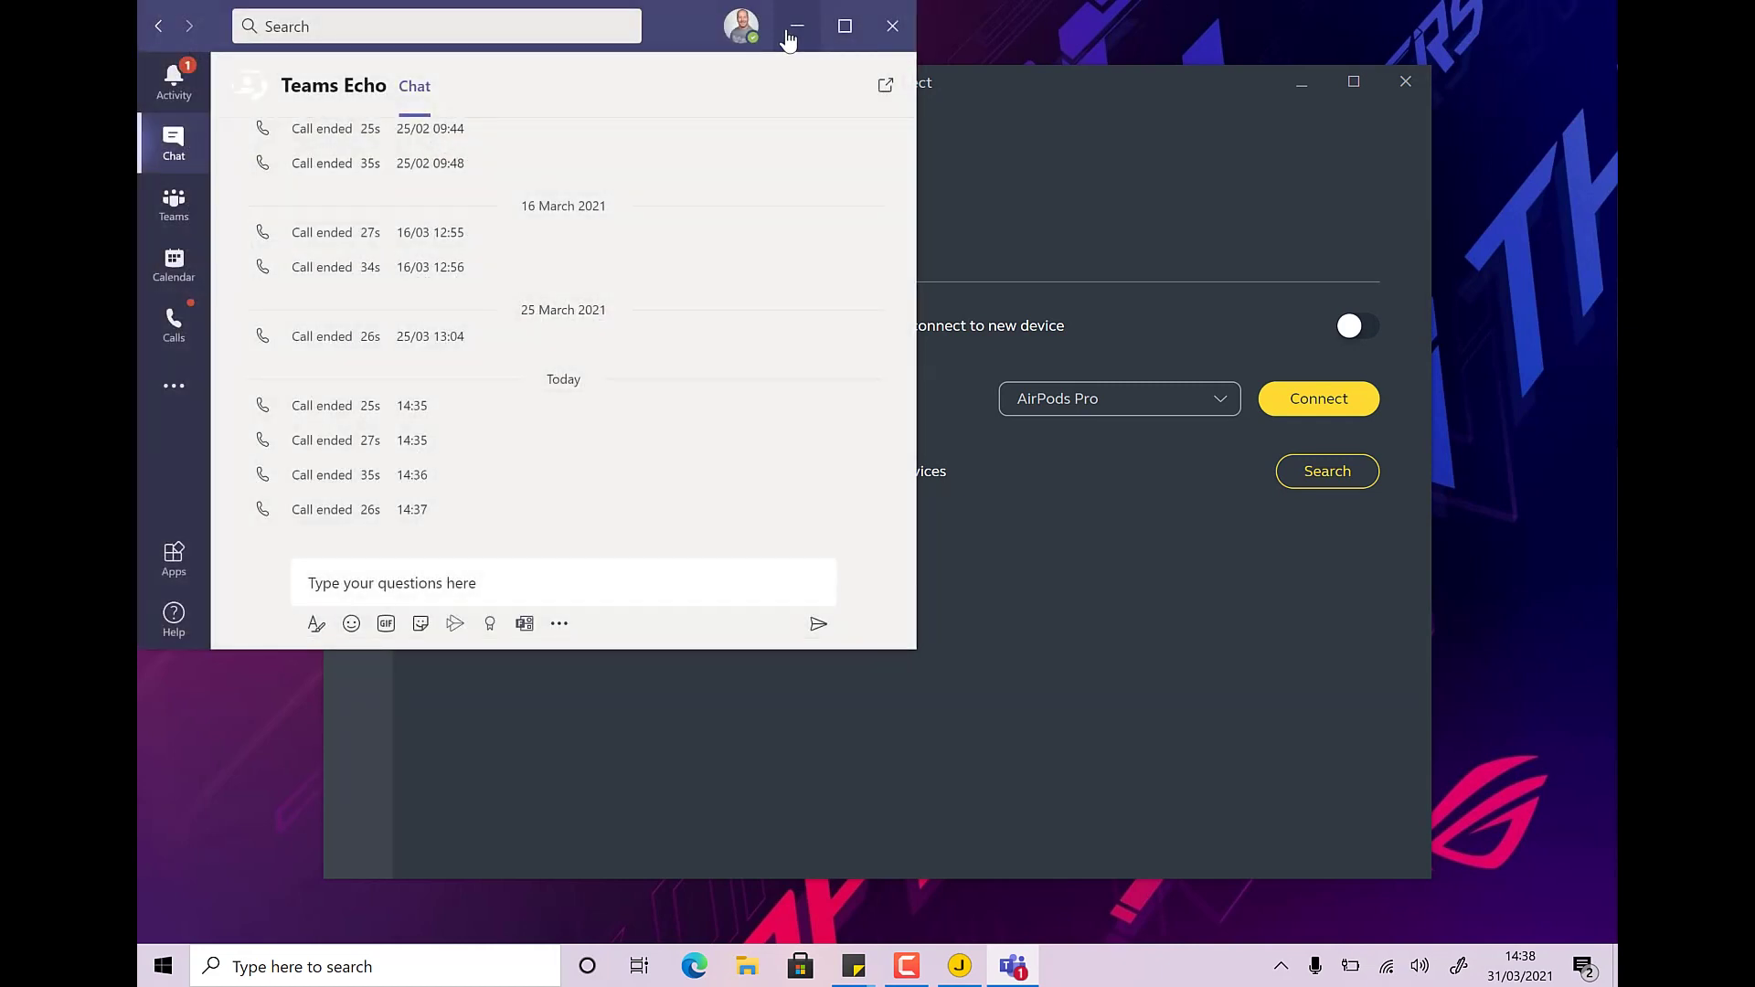